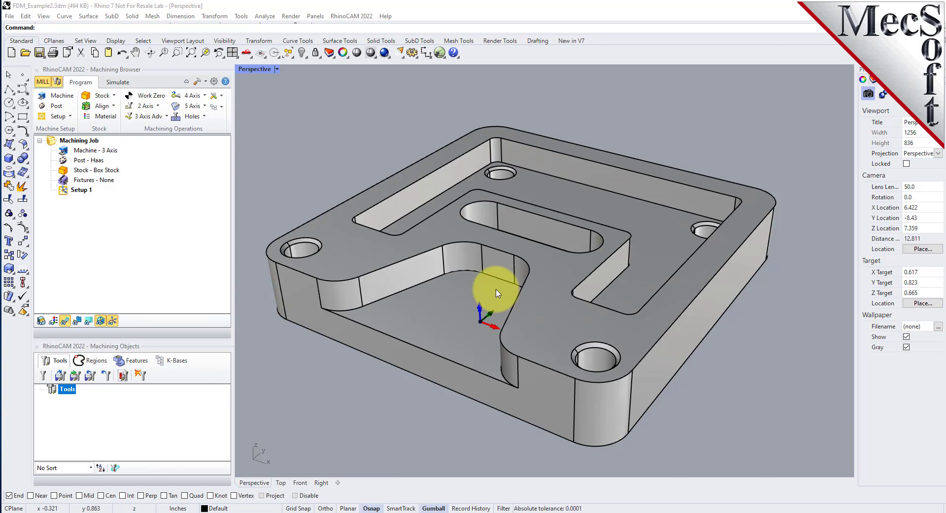
Examine the plate model from different angles and check its object type in the properties.
{"action": "left_click", "coordinate": [560, 268]}
{"action": "left_click", "coordinate": [746, 333]}
{"action": "right_click_drag", "start_coordinate": [703, 328], "coordinate": [577, 250]}
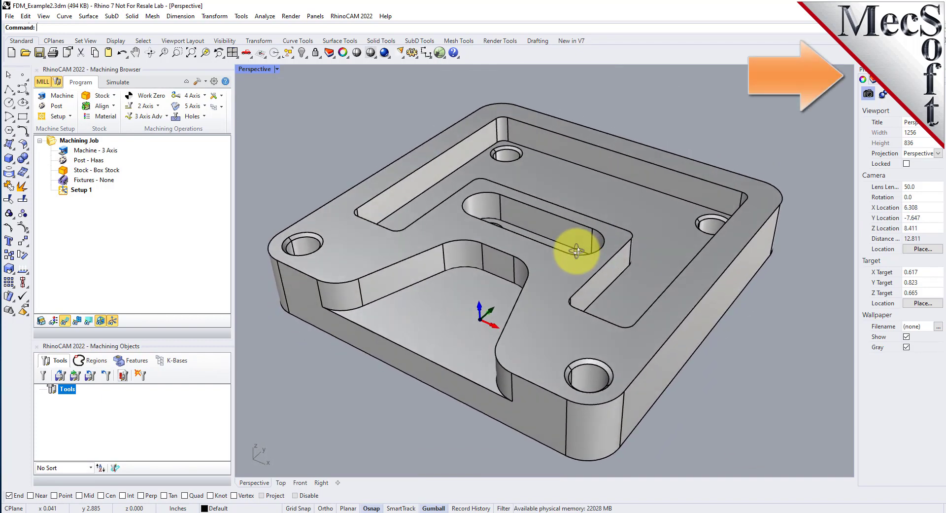
{"action": "left_click", "coordinate": [551, 306]}
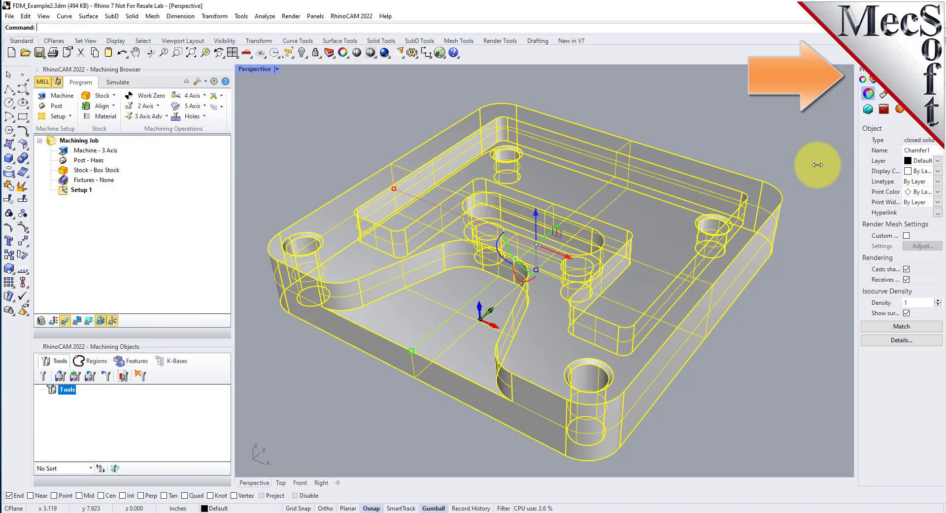
{"action": "left_click_drag", "start_coordinate": [818, 165], "coordinate": [819, 164]}
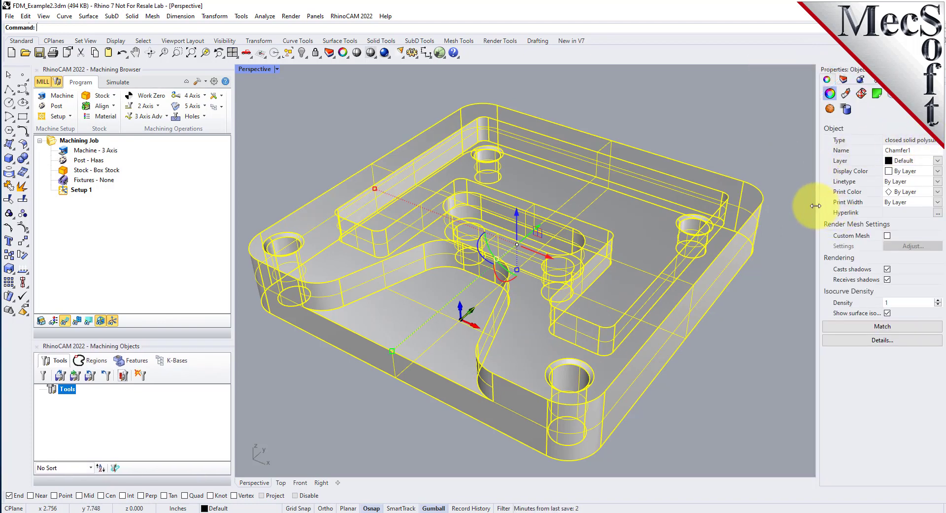
{"action": "left_click_drag", "start_coordinate": [819, 202], "coordinate": [877, 208]}
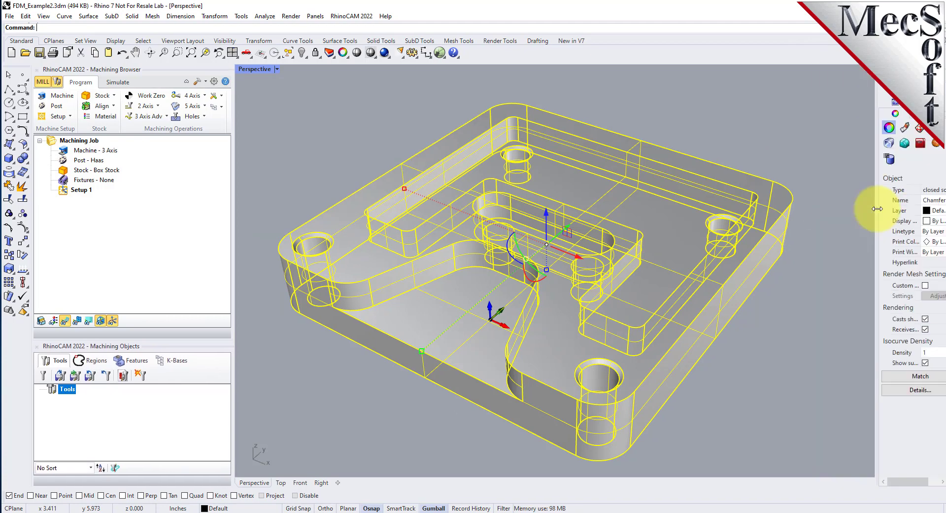
{"action": "left_click", "coordinate": [765, 352]}
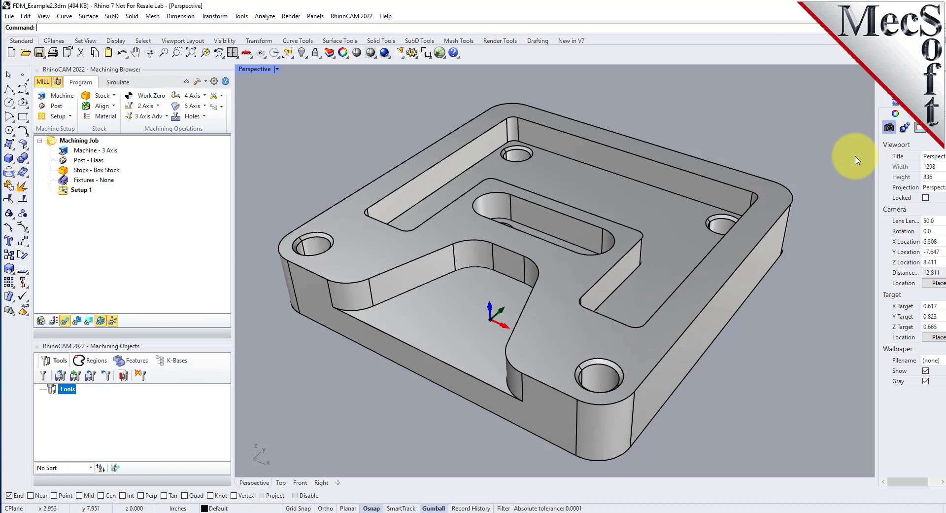
{"action": "left_click_drag", "start_coordinate": [875, 151], "coordinate": [858, 153]}
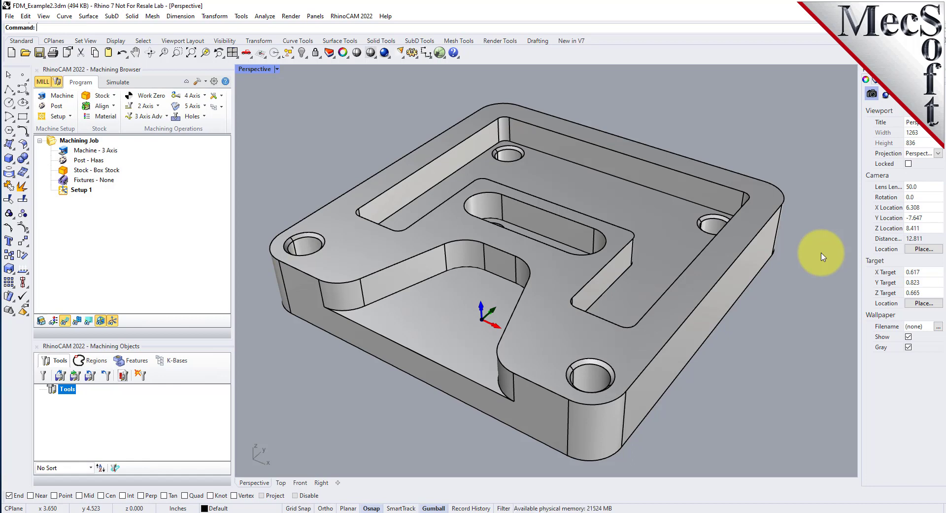
{"action": "mouse_move", "coordinate": [597, 273]}
{"action": "right_mouse_down"}
{"action": "mouse_move", "coordinate": [620, 241]}
{"action": "mouse_move", "coordinate": [586, 265]}
{"action": "right_mouse_up"}
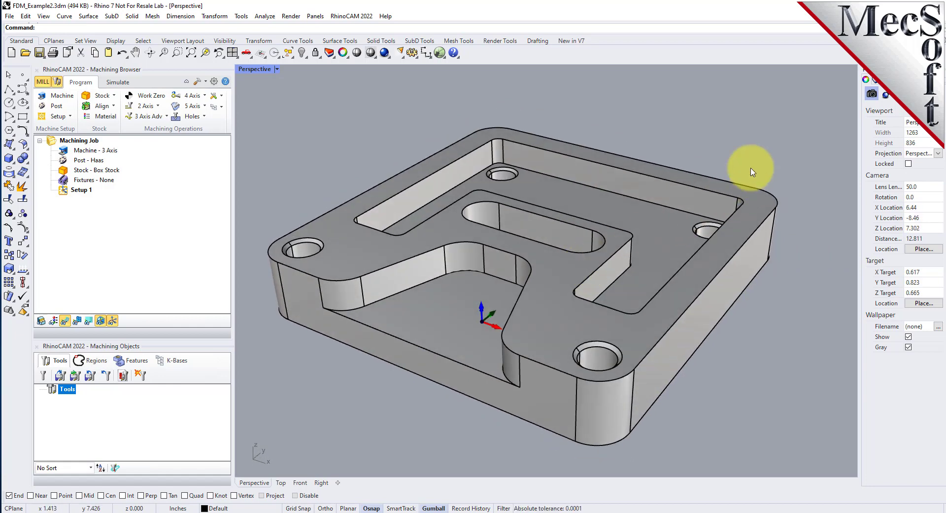
In the RhinoCAM feature preferences, make the feature display slightly more opaque.
{"action": "left_click", "coordinate": [216, 82]}
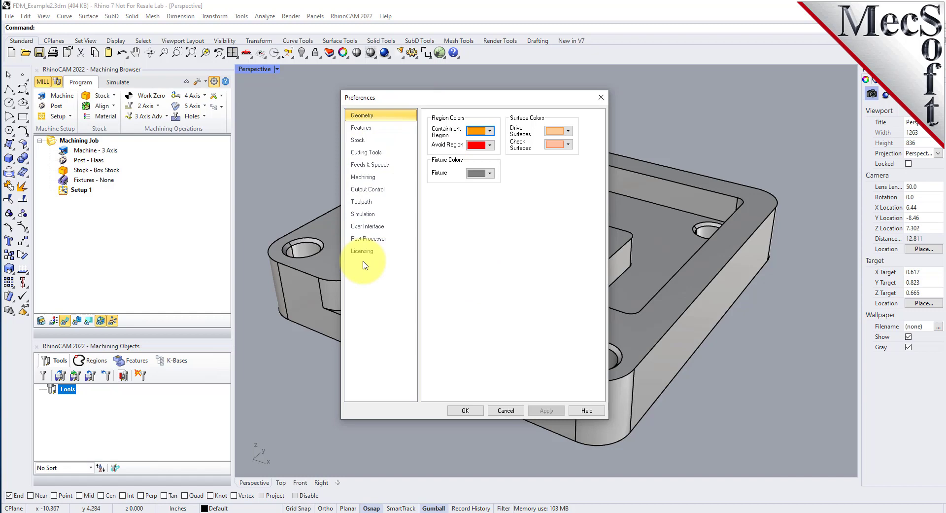
{"action": "left_click", "coordinate": [371, 129]}
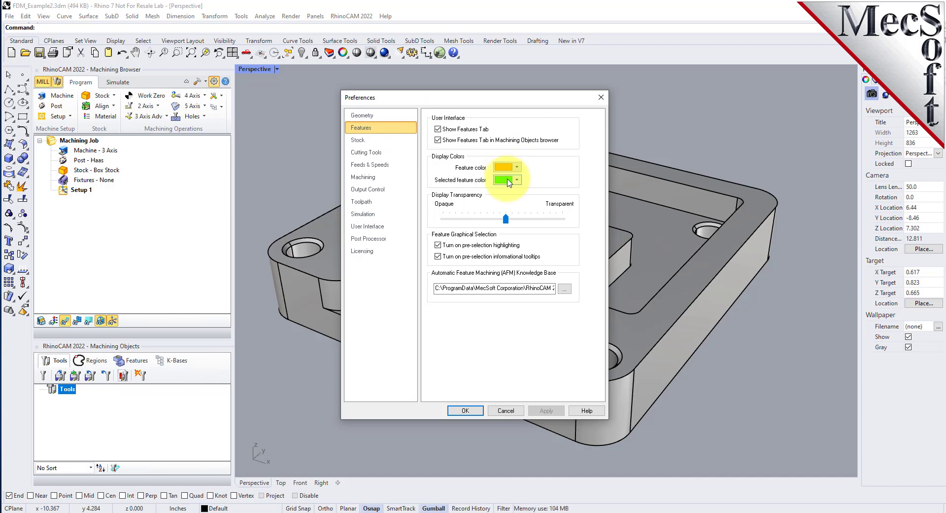
{"action": "mouse_move", "coordinate": [506, 219]}
{"action": "left_mouse_down"}
{"action": "mouse_move", "coordinate": [450, 227]}
{"action": "mouse_move", "coordinate": [559, 223]}
{"action": "mouse_move", "coordinate": [498, 220]}
{"action": "left_mouse_up"}
{"action": "left_click", "coordinate": [439, 245]}
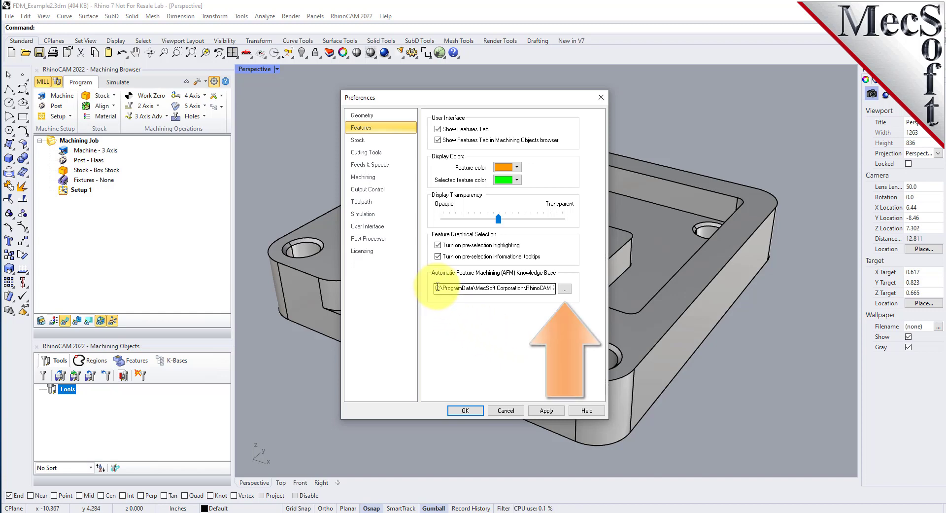
Choose DefaultAFM_INCH.vkb from the FeatureBasedMachiningKBs folder as the Automatic Feature Machining knowledge base and accept the preferences.
{"action": "left_click_drag", "start_coordinate": [437, 287], "coordinate": [587, 290]}
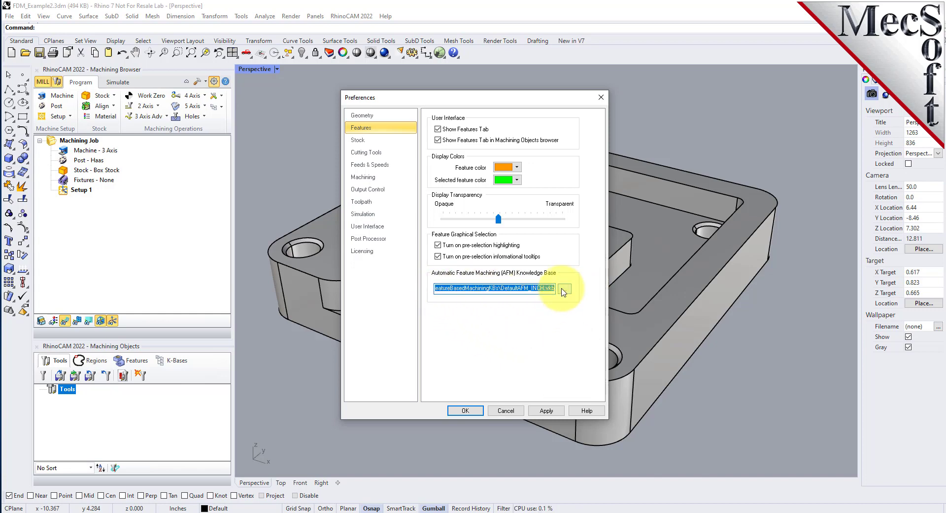
{"action": "left_click", "coordinate": [564, 290]}
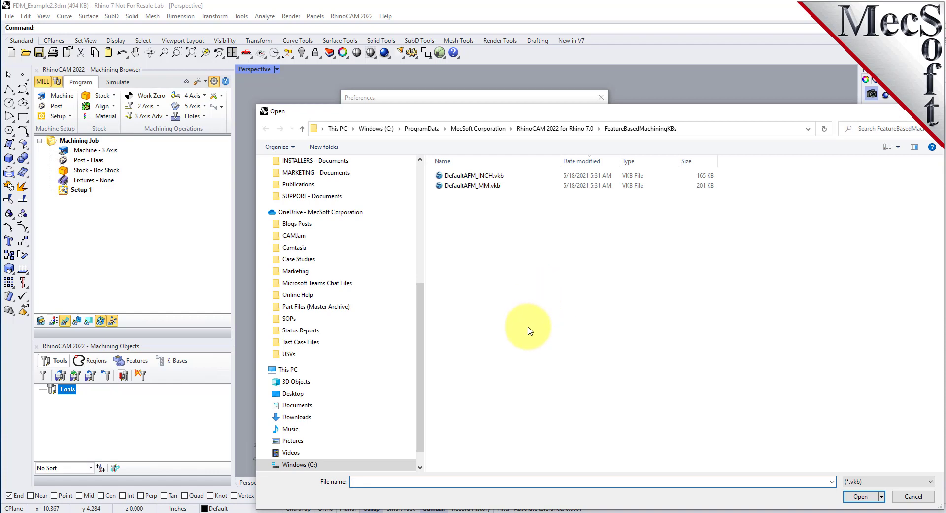
{"action": "left_click", "coordinate": [695, 128]}
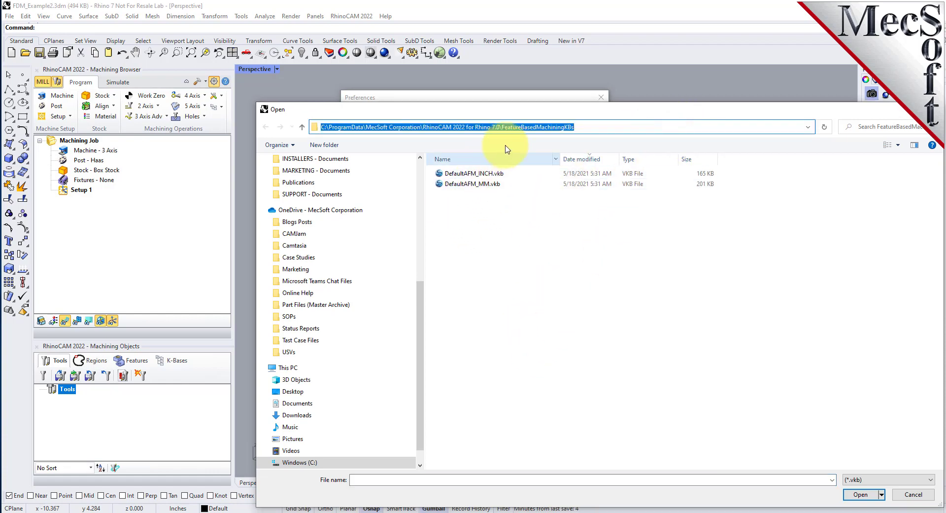
{"action": "left_click", "coordinate": [532, 127]}
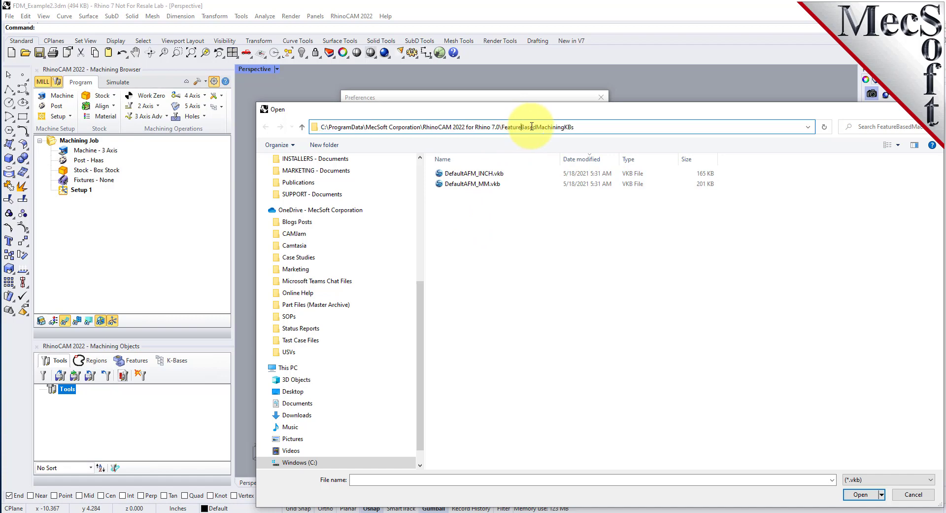
{"action": "left_click", "coordinate": [302, 128]}
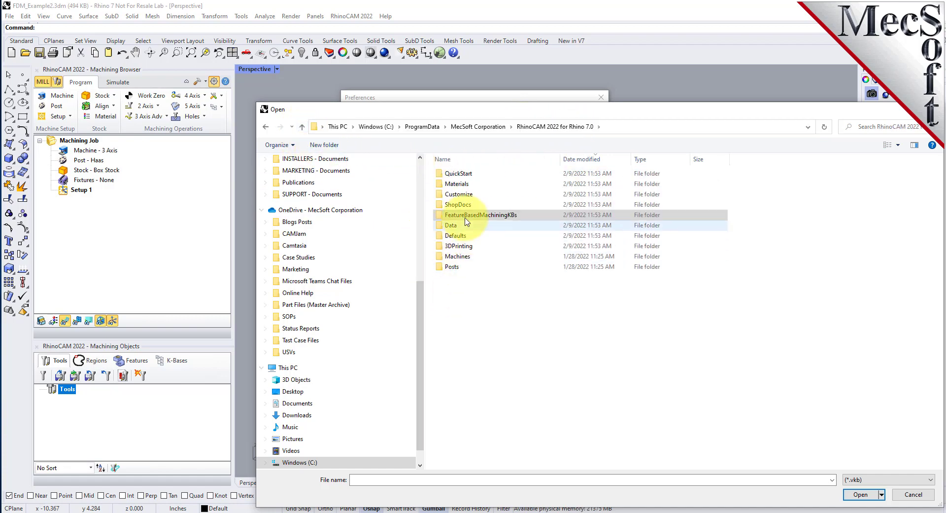
{"action": "double_click", "coordinate": [450, 225]}
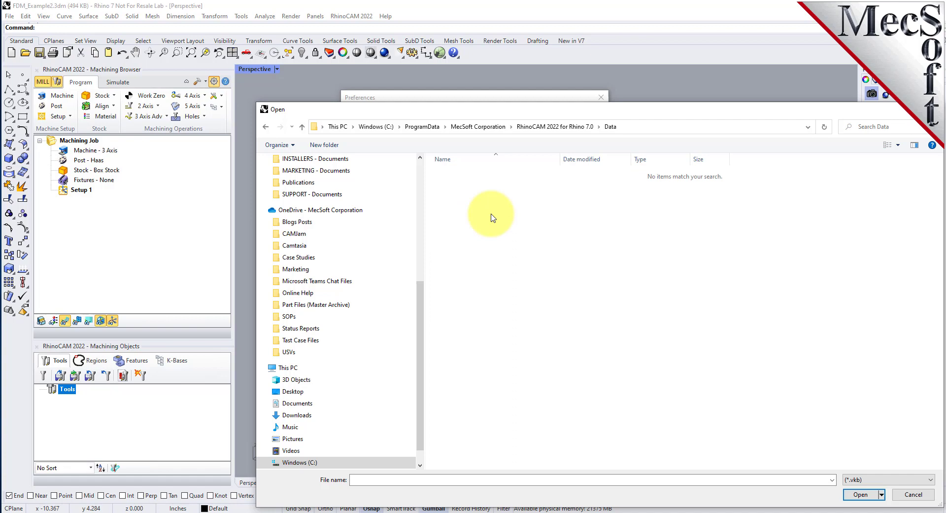
{"action": "left_click", "coordinate": [565, 127]}
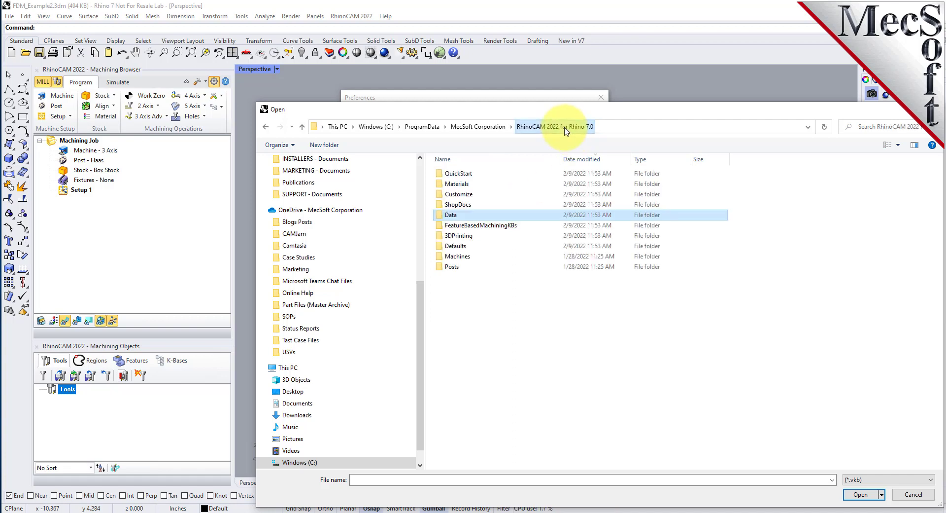
{"action": "double_click", "coordinate": [441, 225]}
{"action": "double_click", "coordinate": [468, 173]}
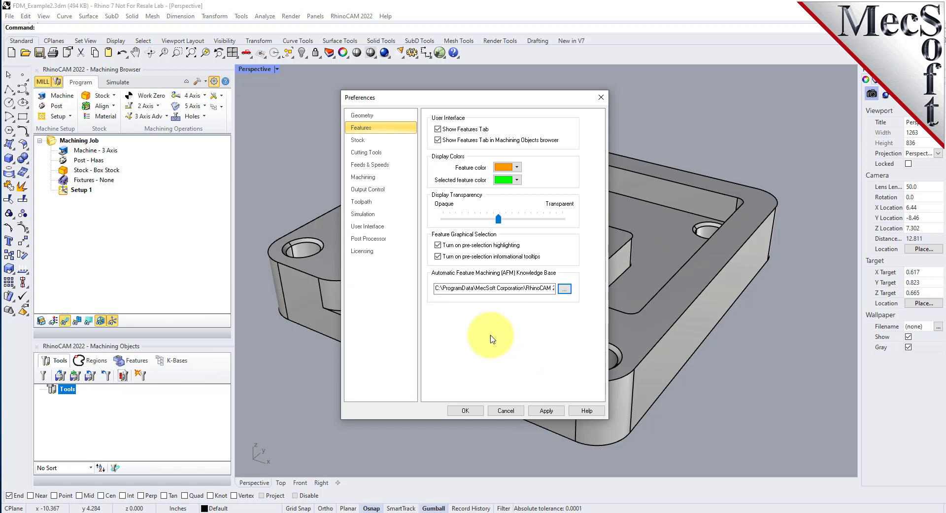
{"action": "left_click", "coordinate": [468, 411]}
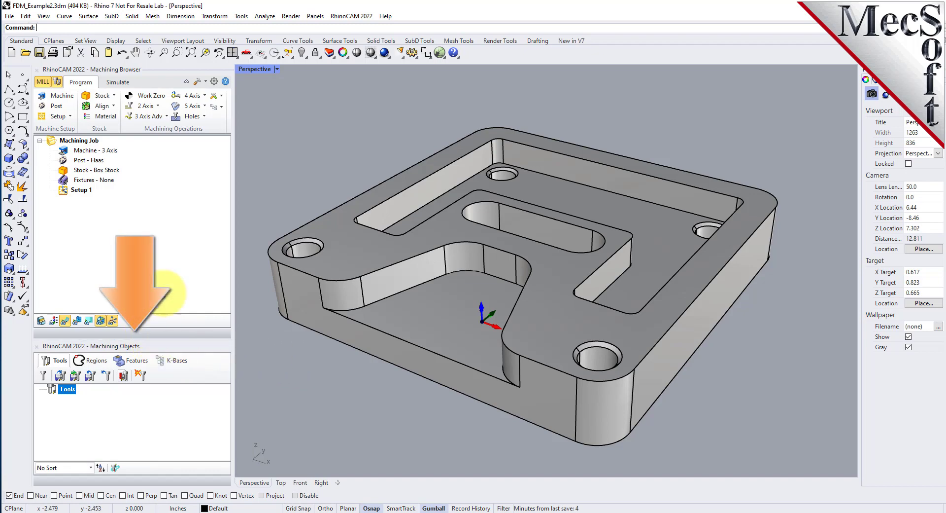
Enlarge the Machining Objects browser and automatically detect the plate's machinable features.
{"action": "left_click_drag", "start_coordinate": [156, 342], "coordinate": [156, 256]}
{"action": "left_click", "coordinate": [143, 274]}
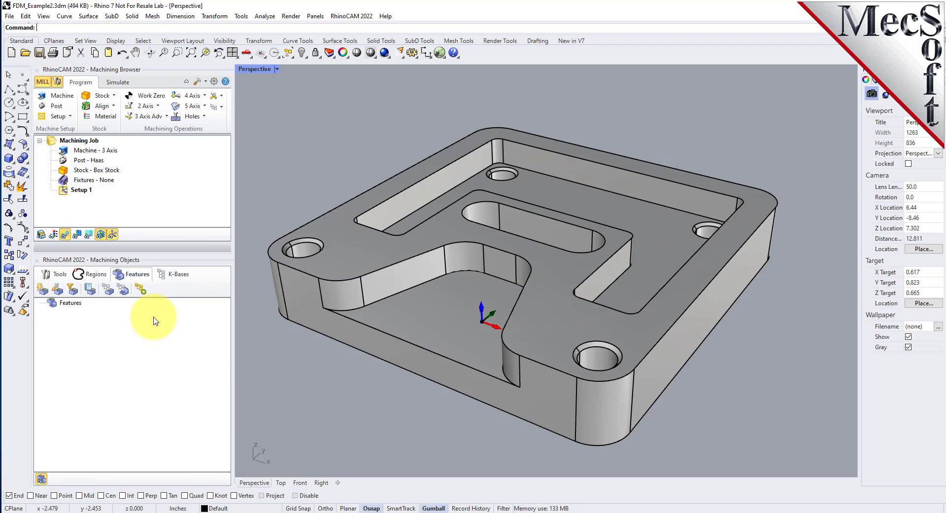
{"action": "left_click", "coordinate": [42, 292]}
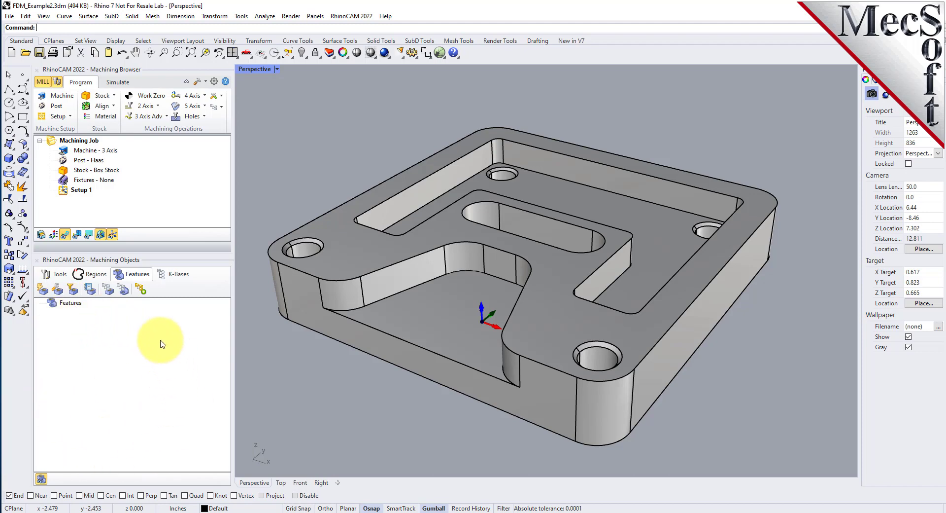
{"action": "left_click", "coordinate": [45, 291]}
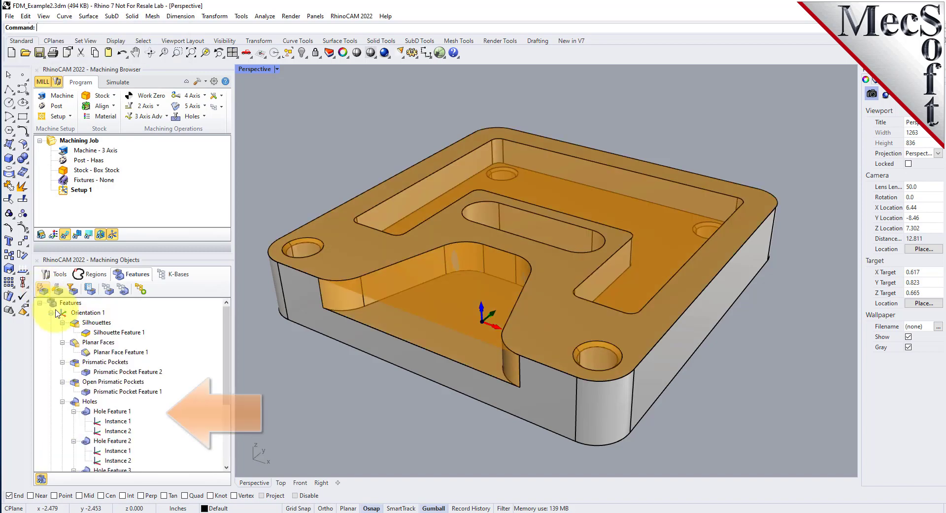
Review the detected planar faces, prismatic pockets, open prismatic pockets and holes by highlighting each group on the plate.
{"action": "left_click_drag", "start_coordinate": [228, 328], "coordinate": [220, 351]}
{"action": "scroll", "coordinate": [222, 365], "scroll_direction": "up", "scroll_amount": 2}
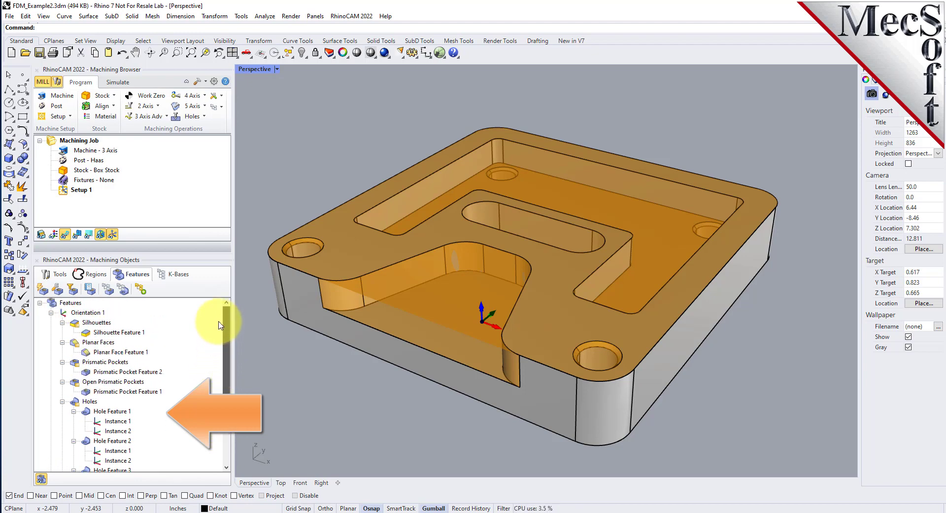
{"action": "left_click", "coordinate": [98, 322]}
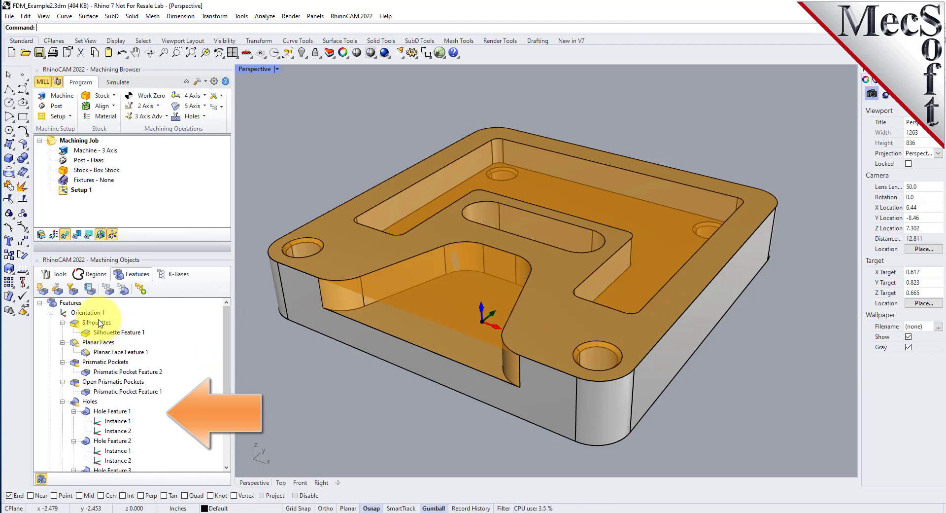
{"action": "left_click", "coordinate": [101, 342]}
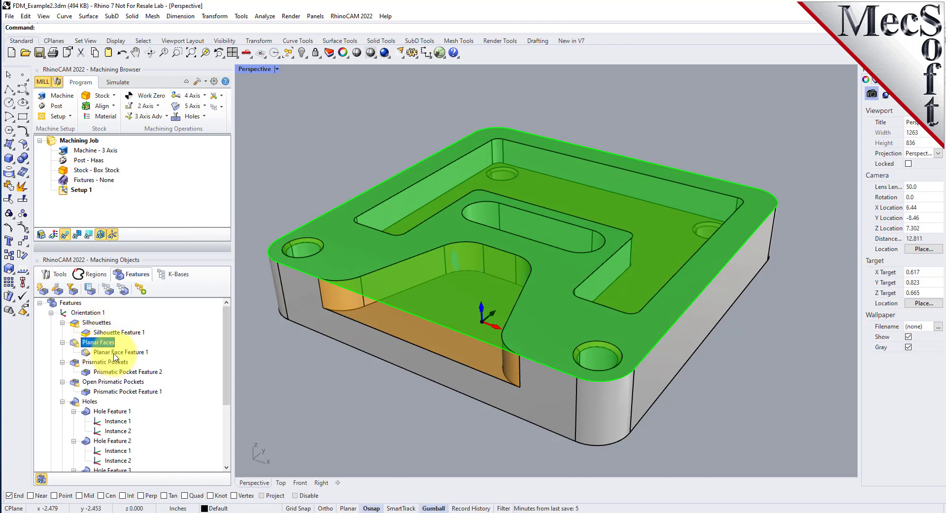
{"action": "left_click", "coordinate": [109, 362]}
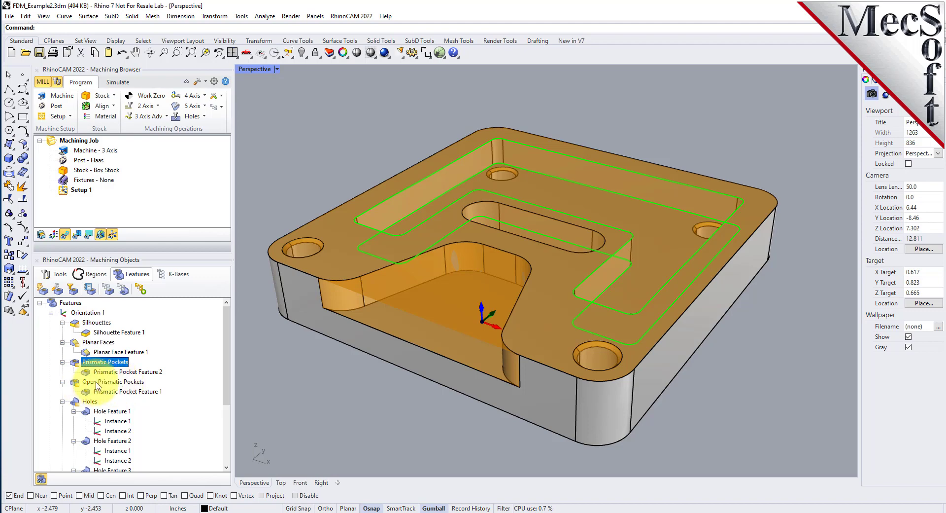
{"action": "left_click", "coordinate": [121, 382]}
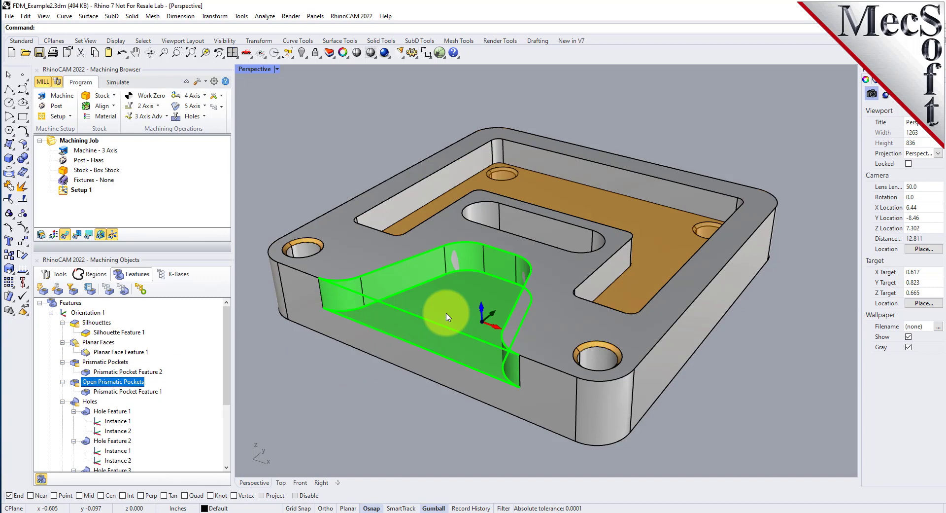
{"action": "left_click", "coordinate": [91, 400]}
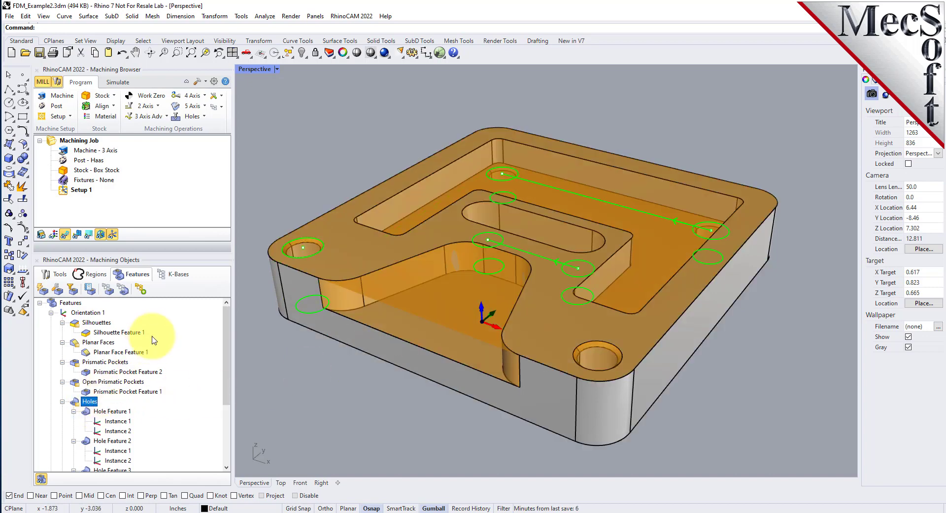
{"action": "scroll", "coordinate": [157, 340], "scroll_direction": "down", "scroll_amount": 3}
{"action": "scroll", "coordinate": [157, 340], "scroll_direction": "up", "scroll_amount": 3}
Run Automatic Feature Machining on all detected features and enlarge the Machining Browser.
{"action": "left_click", "coordinate": [68, 303]}
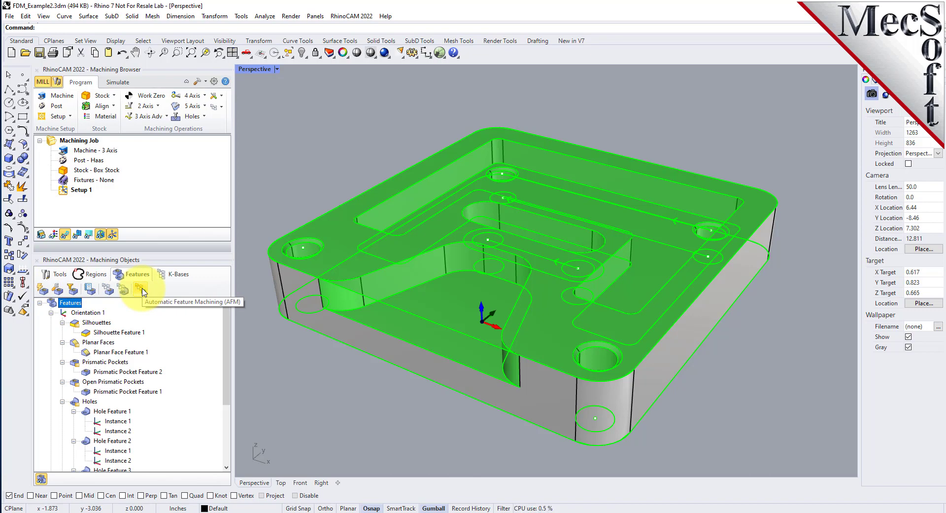
{"action": "left_click", "coordinate": [140, 289]}
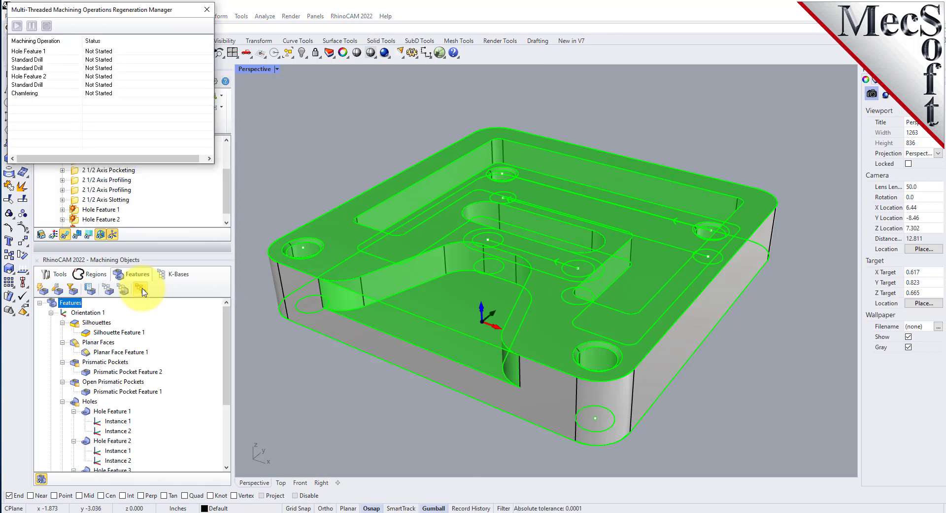
{"action": "left_click_drag", "start_coordinate": [142, 253], "coordinate": [141, 354]}
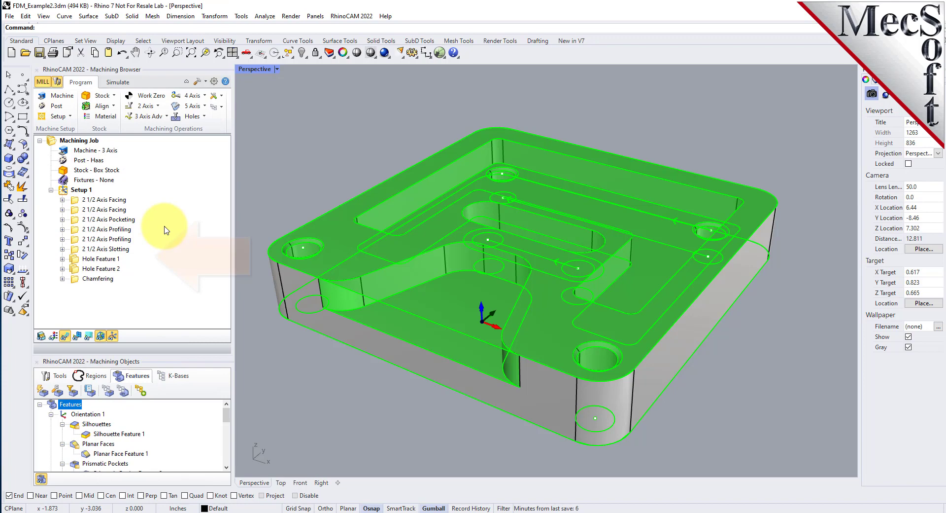
Examine the toolpaths of the facing, pocketing, profiling, slotting, hole and chamfering operations under Setup 1.
{"action": "left_click", "coordinate": [101, 202]}
{"action": "left_click", "coordinate": [105, 210]}
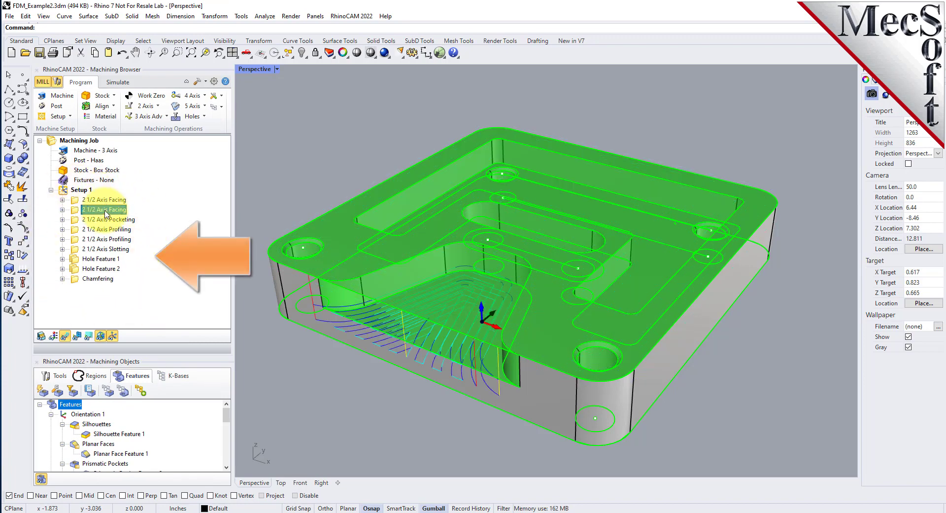
{"action": "left_click", "coordinate": [105, 221]}
{"action": "left_click", "coordinate": [108, 230]}
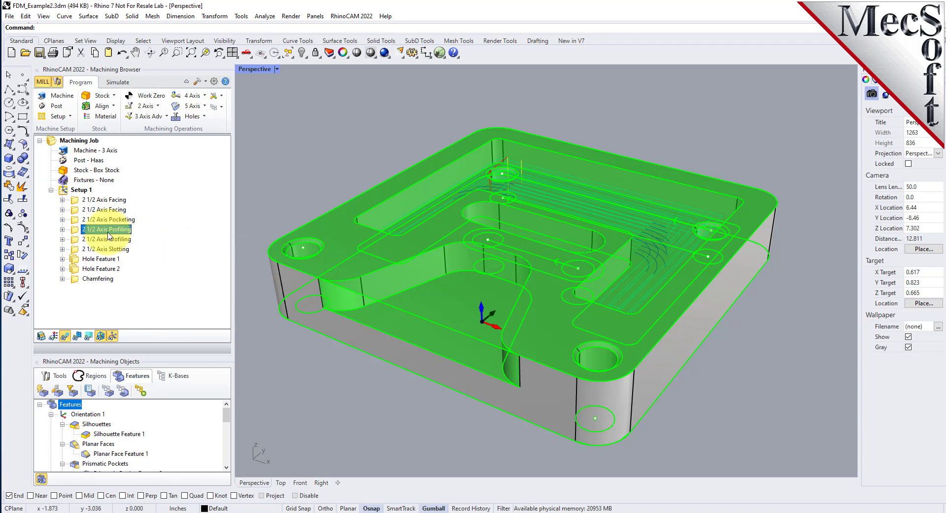
{"action": "left_click", "coordinate": [110, 240]}
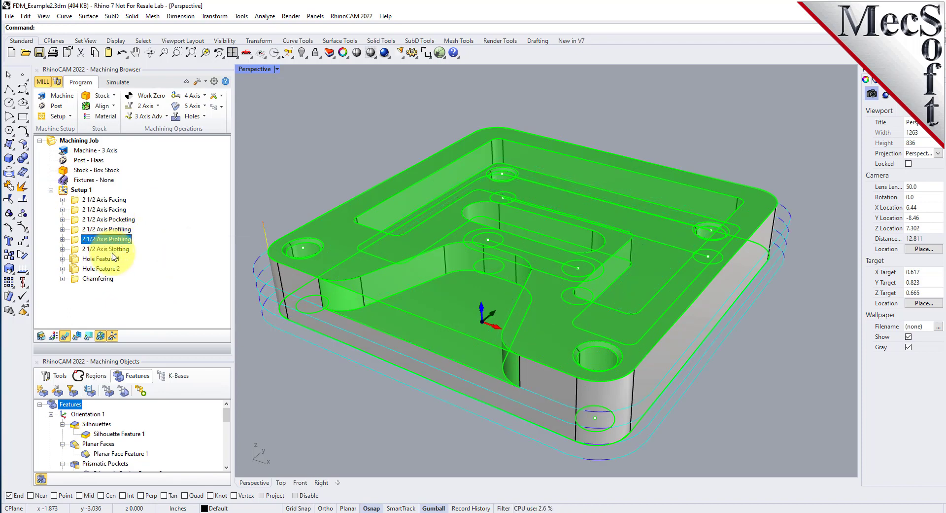
{"action": "left_click", "coordinate": [111, 249]}
{"action": "left_click", "coordinate": [106, 259]}
{"action": "left_click", "coordinate": [105, 269]}
{"action": "left_click", "coordinate": [103, 279]}
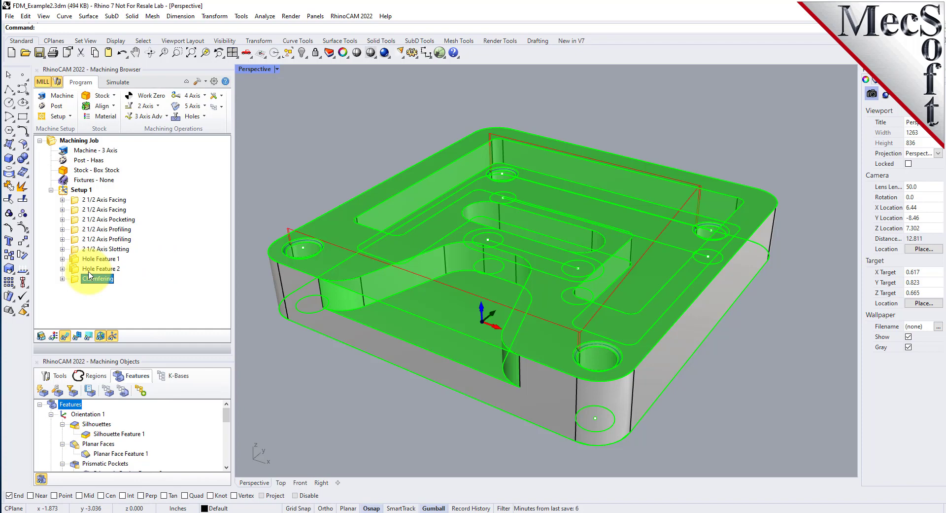
Enlarge the Machining Objects browser and review the global and hole filters for feature detection, keeping all feature types enabled.
{"action": "left_click", "coordinate": [88, 200]}
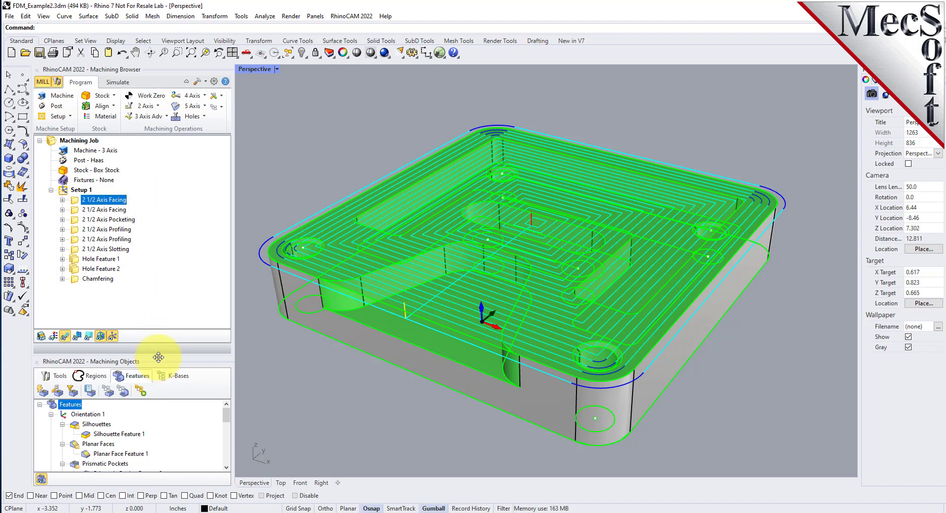
{"action": "left_click_drag", "start_coordinate": [161, 355], "coordinate": [161, 318]}
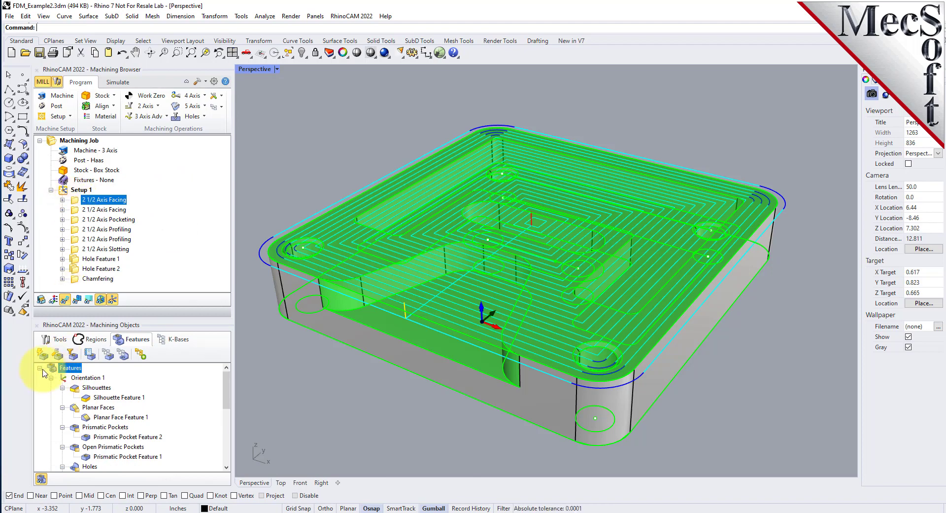
{"action": "left_click", "coordinate": [75, 356]}
{"action": "left_click_drag", "start_coordinate": [242, 79], "coordinate": [303, 183]}
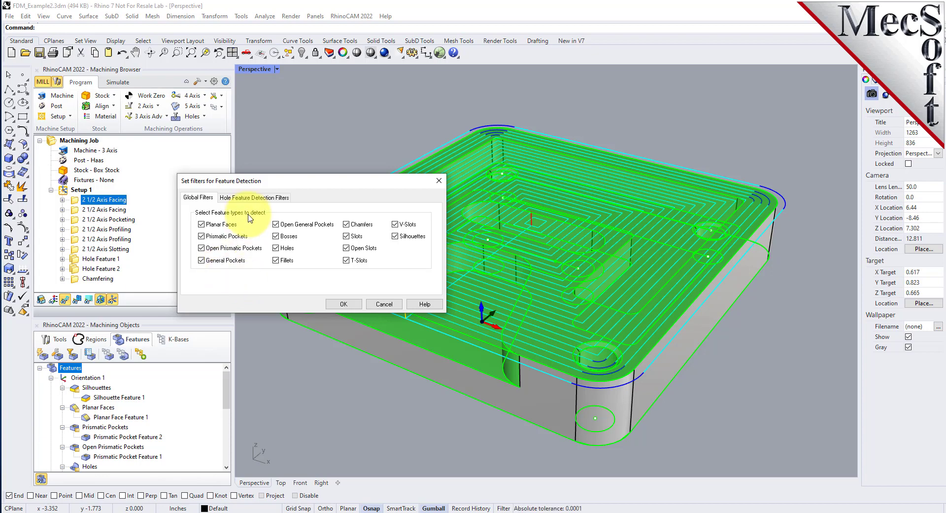
{"action": "left_click", "coordinate": [253, 198]}
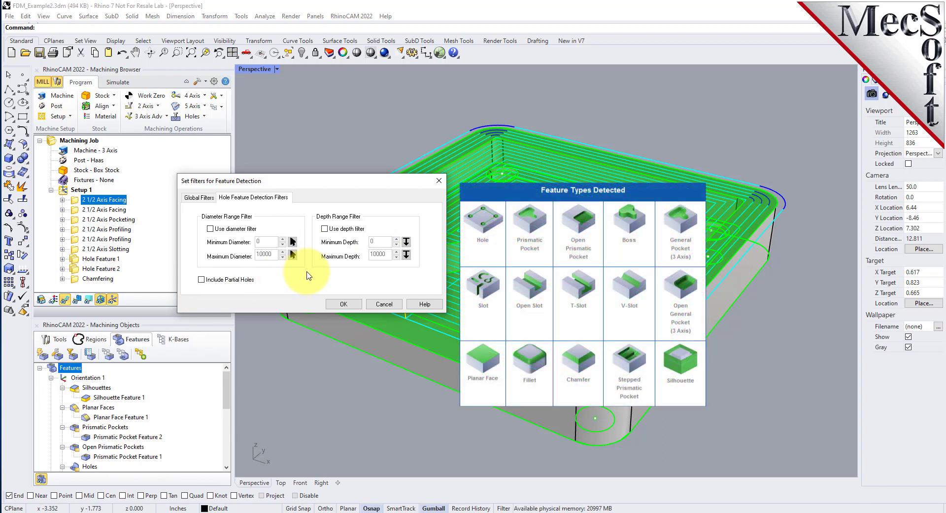
{"action": "left_click", "coordinate": [199, 198]}
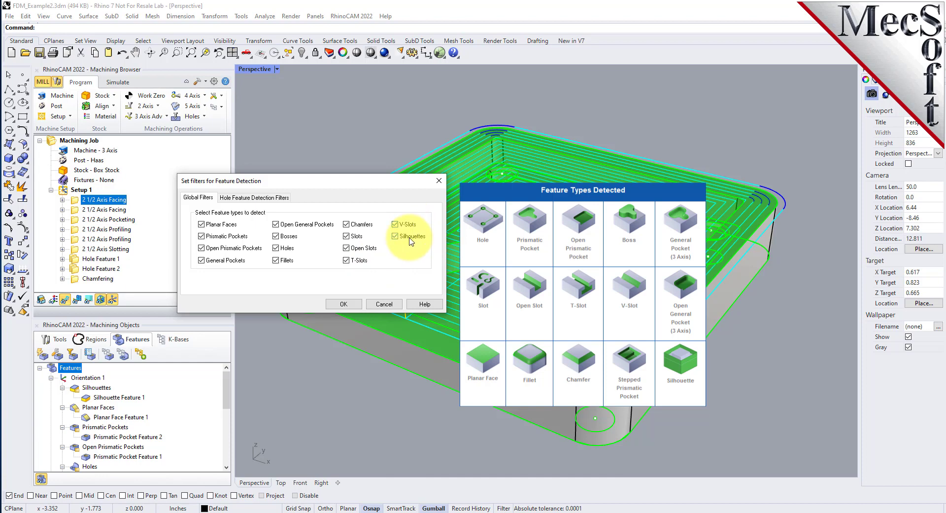
{"action": "left_click", "coordinate": [350, 304]}
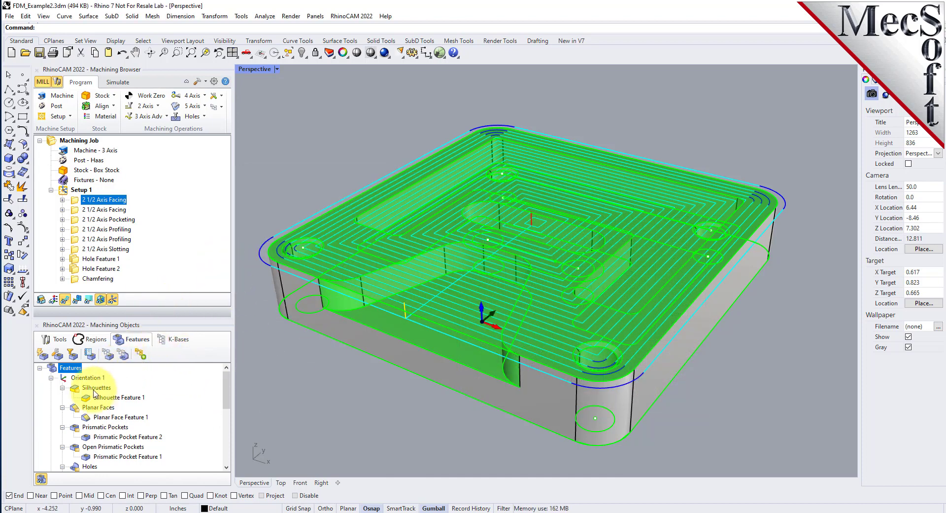
List the detected features in an enlarged information window and review the parameters for Orientation 1, Orientation 2 and Hole Feature 1.
{"action": "left_click", "coordinate": [94, 355]}
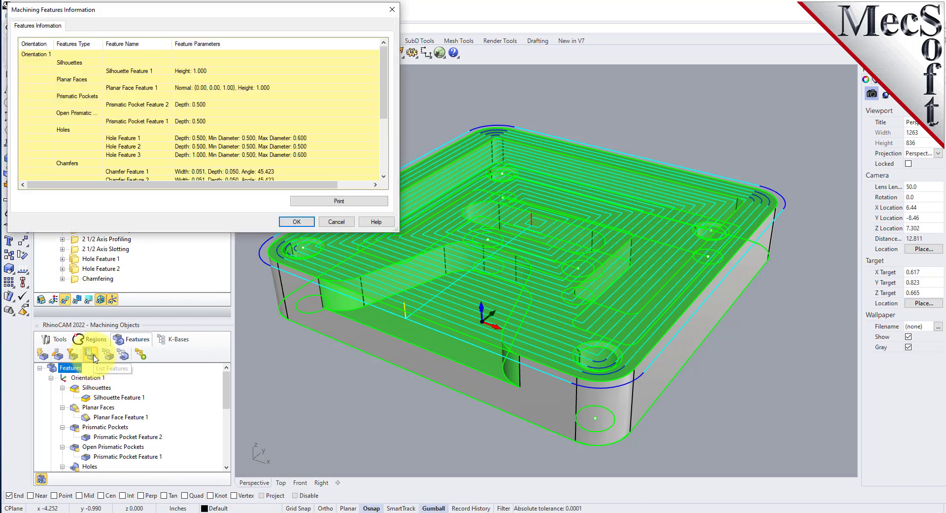
{"action": "left_click_drag", "start_coordinate": [261, 15], "coordinate": [427, 68]}
{"action": "left_click_drag", "start_coordinate": [370, 289], "coordinate": [373, 396]}
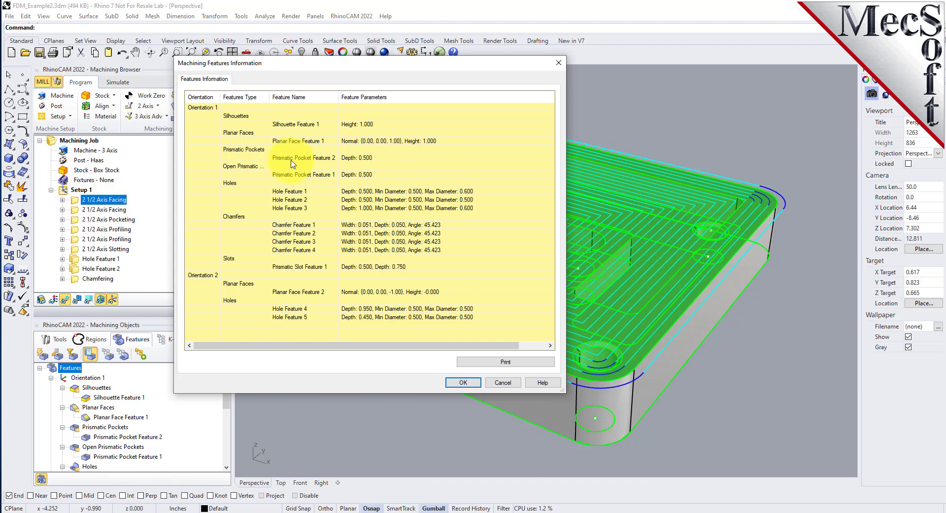
{"action": "left_click", "coordinate": [211, 107]}
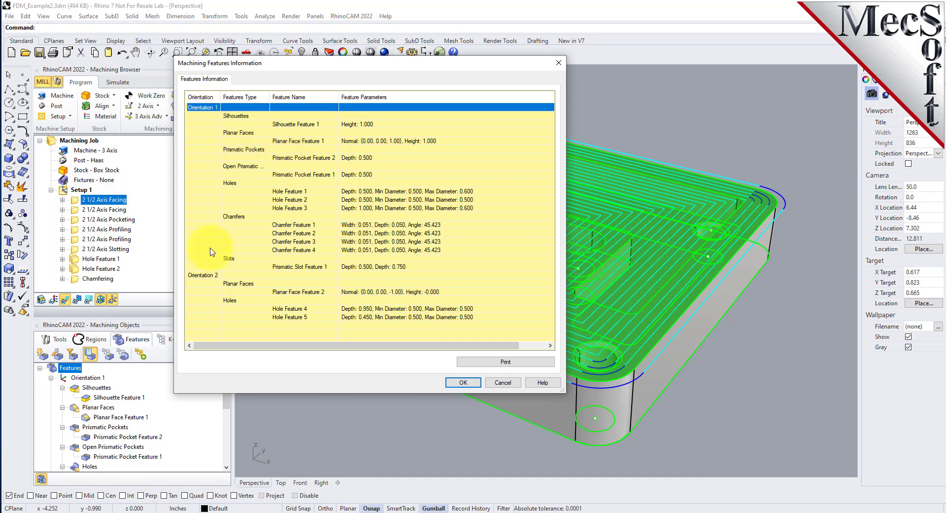
{"action": "left_click", "coordinate": [211, 275]}
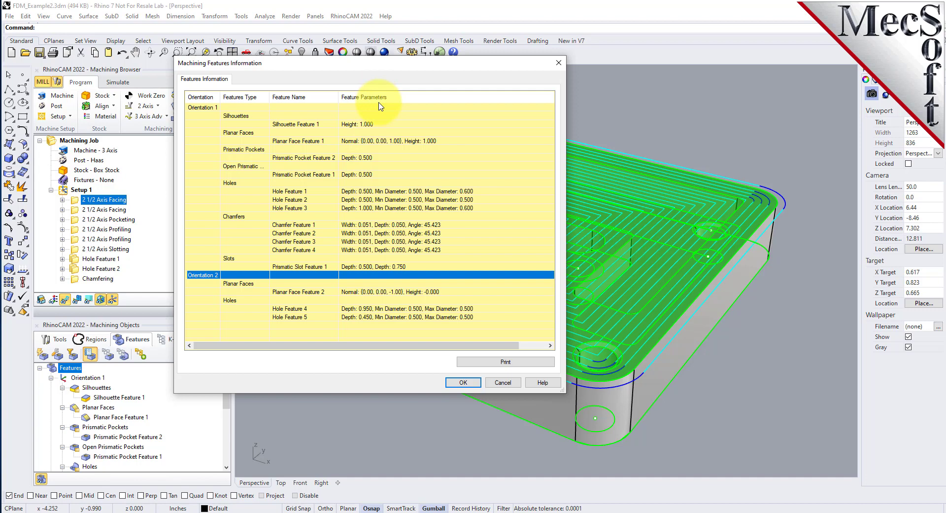
{"action": "left_click", "coordinate": [381, 191]}
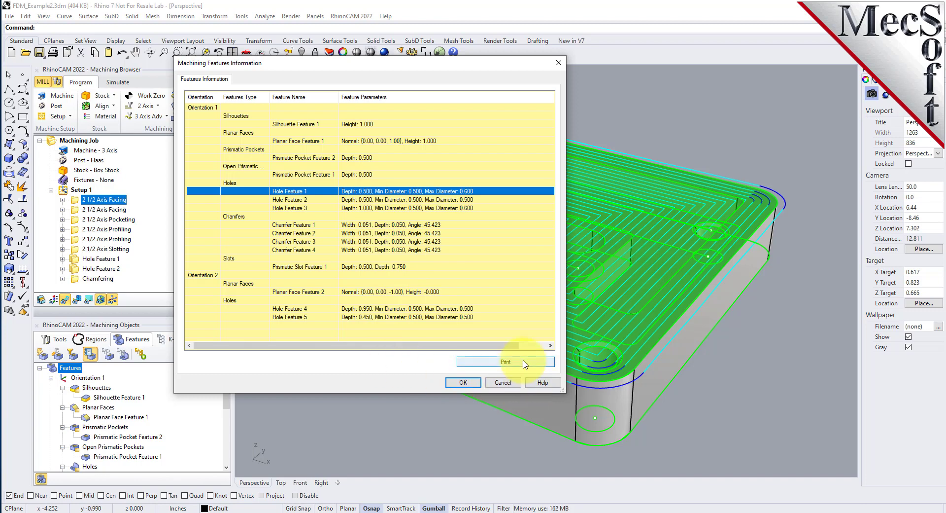
{"action": "left_click", "coordinate": [464, 382]}
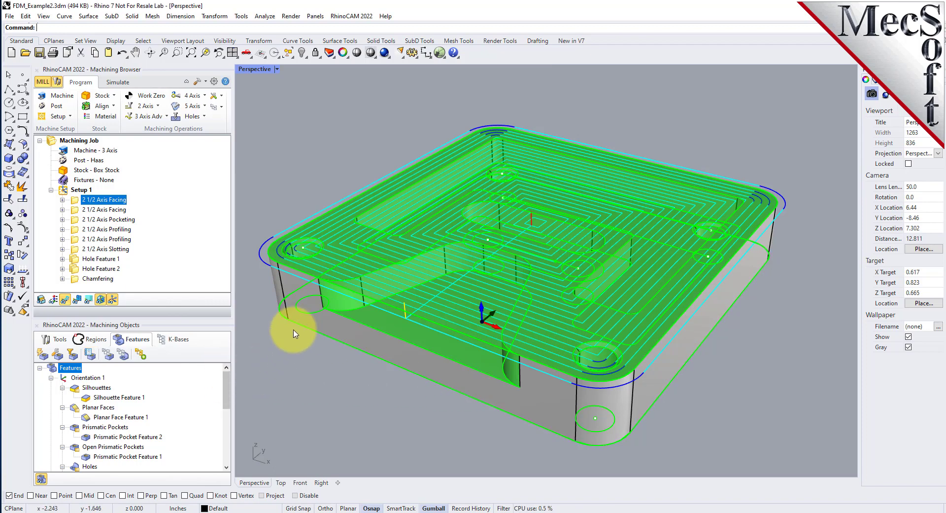
Open the setup for associating milling features with machining operations and read its help topic on knowledge bases.
{"action": "left_click", "coordinate": [107, 354]}
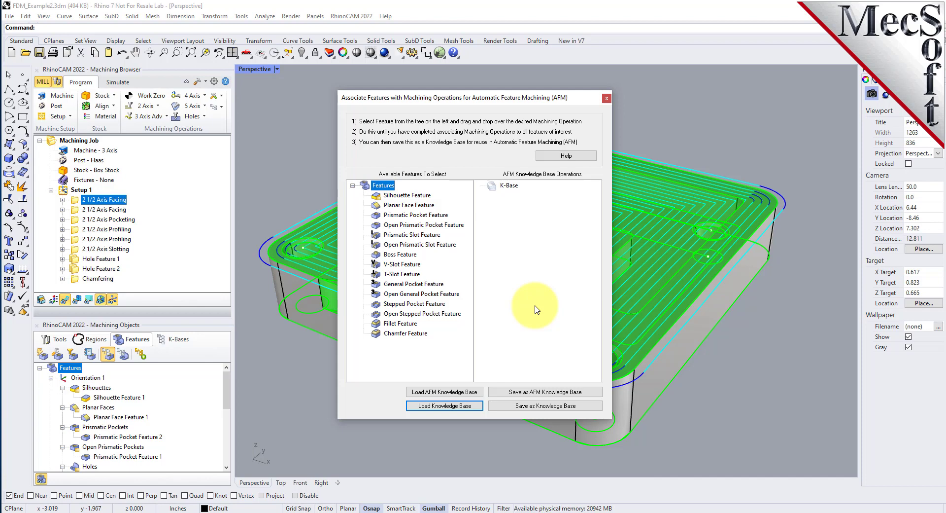
{"action": "left_click", "coordinate": [571, 155]}
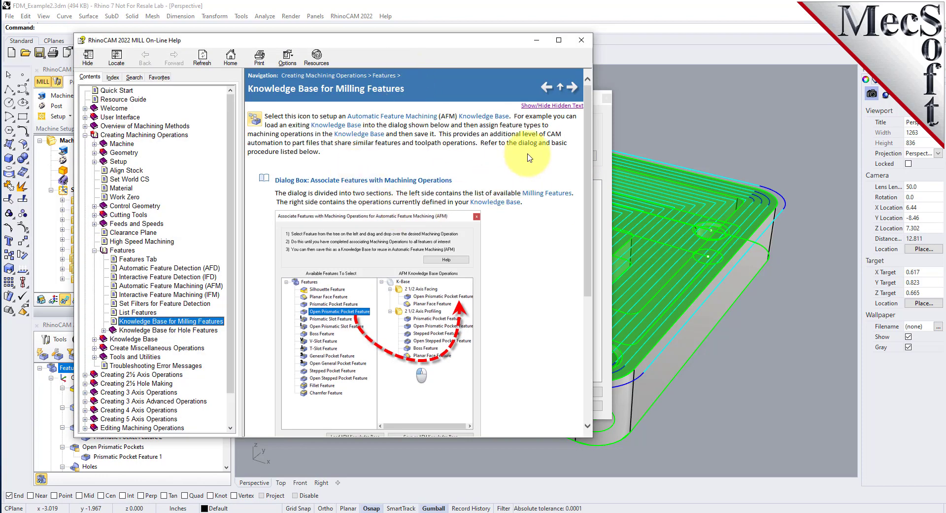
{"action": "left_click", "coordinate": [543, 107]}
{"action": "left_click", "coordinate": [543, 106]}
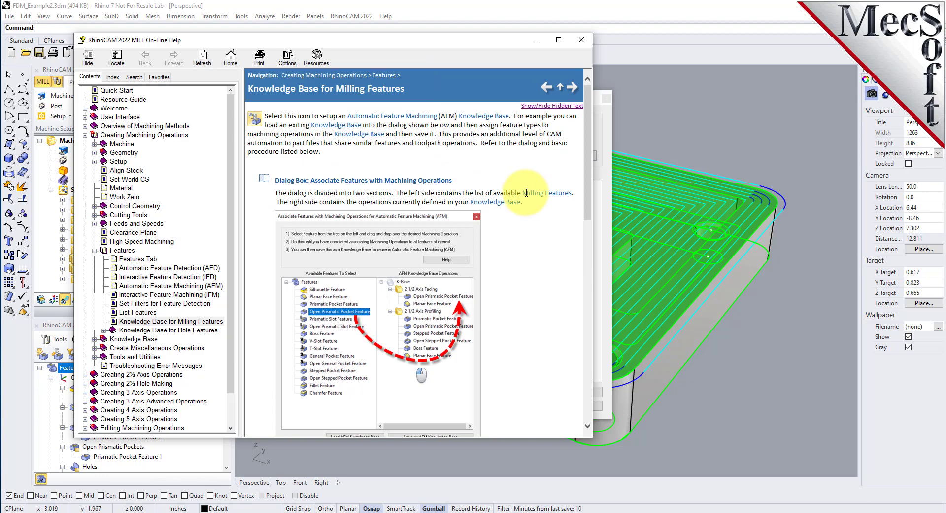
{"action": "scroll", "coordinate": [513, 187], "scroll_direction": "down", "scroll_amount": 8}
{"action": "scroll", "coordinate": [506, 183], "scroll_direction": "down", "scroll_amount": 2}
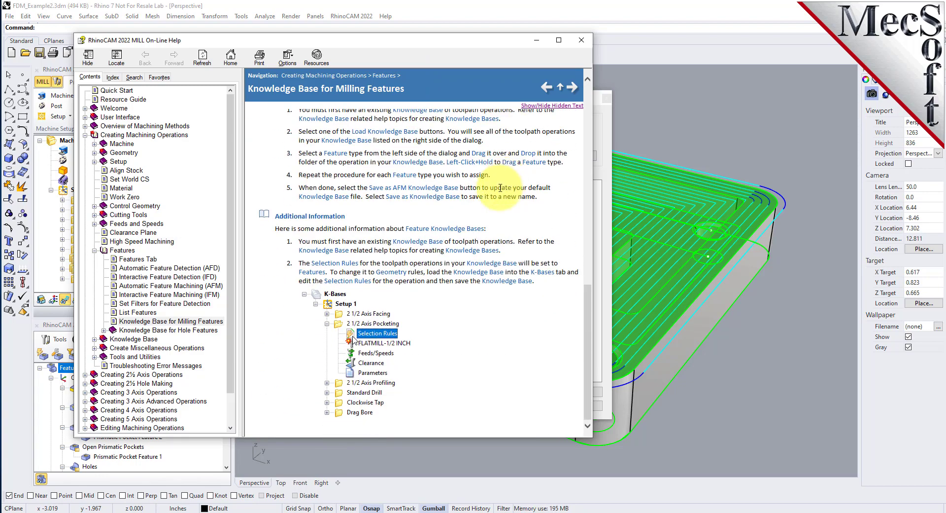
{"action": "scroll", "coordinate": [501, 211], "scroll_direction": "up", "scroll_amount": 7}
{"action": "scroll", "coordinate": [501, 211], "scroll_direction": "up", "scroll_amount": 4}
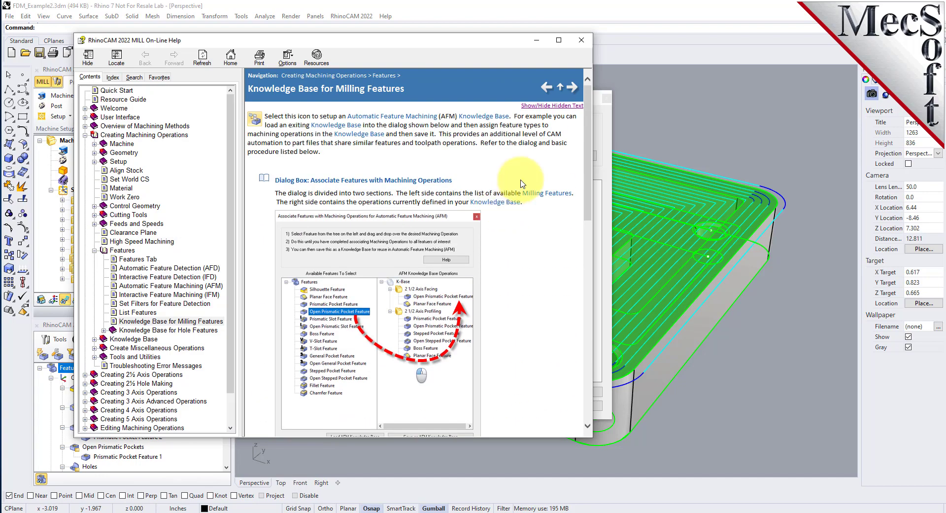
{"action": "left_click", "coordinate": [582, 44]}
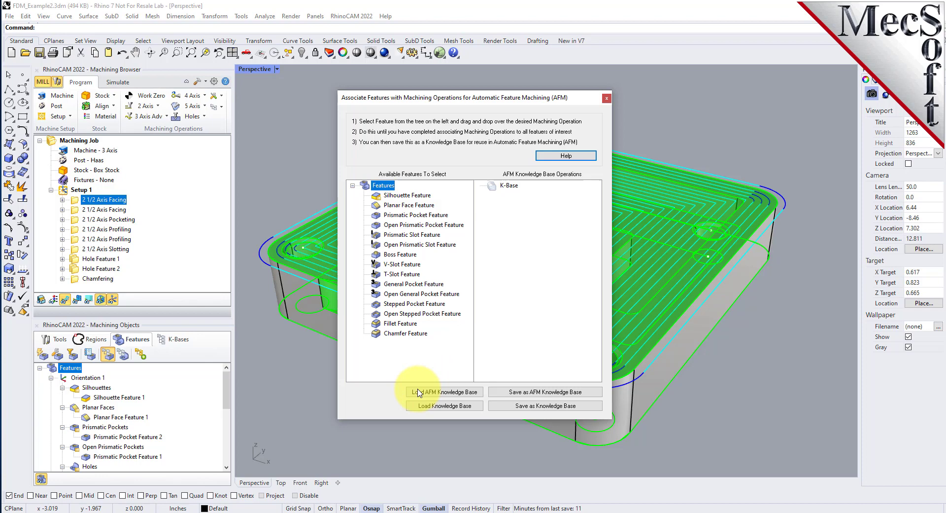
Load the AFM knowledge base and collapse its 2 1/2 Axis Roughing, Facing, Pocketing, Profiling and Slotting operations.
{"action": "left_click", "coordinate": [478, 394]}
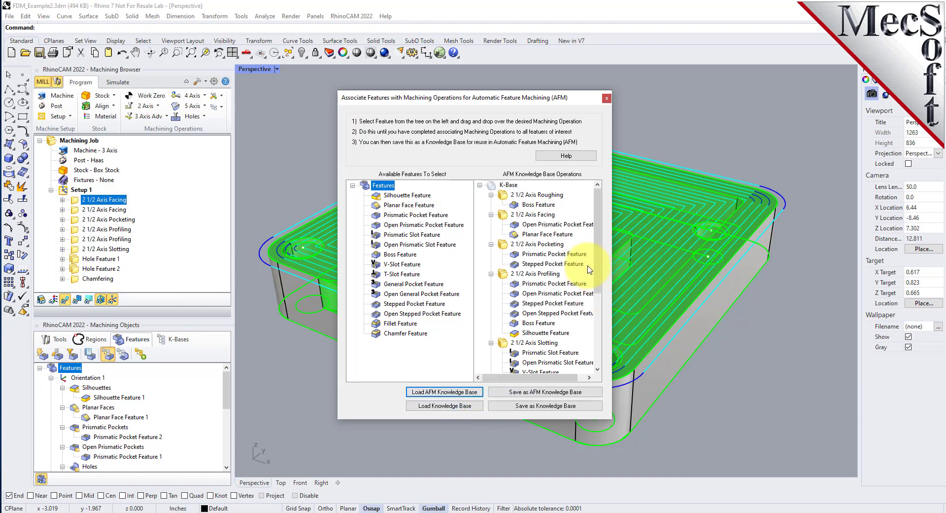
{"action": "left_click", "coordinate": [491, 195]}
{"action": "left_click", "coordinate": [491, 205]}
{"action": "left_click", "coordinate": [492, 214]}
{"action": "left_click", "coordinate": [491, 225]}
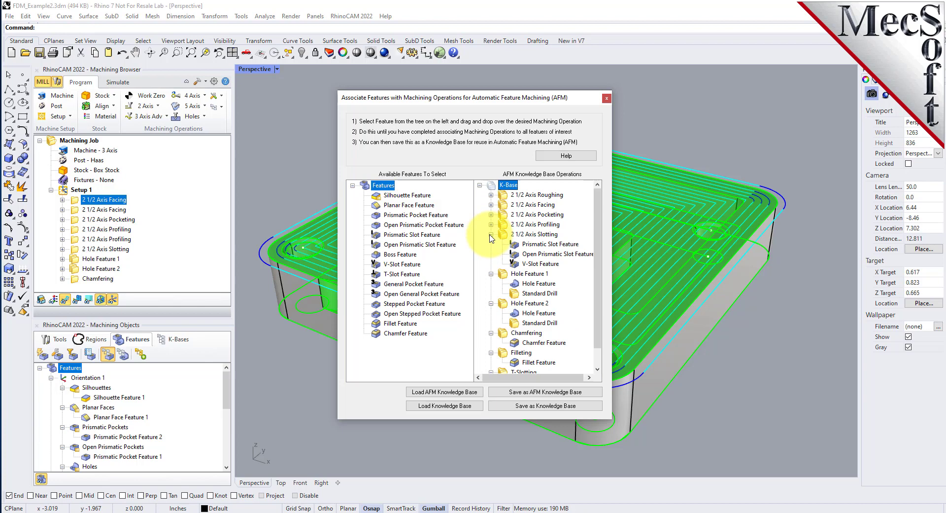
{"action": "left_click", "coordinate": [491, 234]}
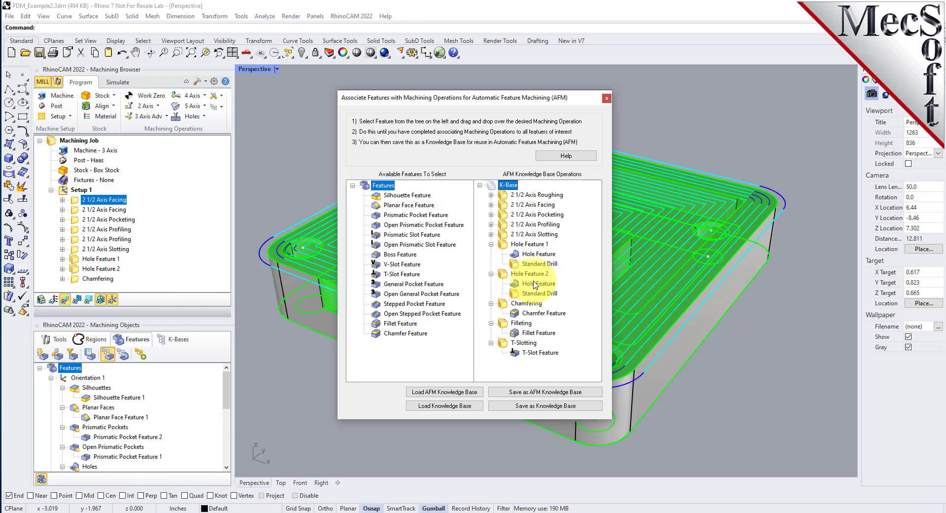
Examine the feature types assigned to 2 1/2 Axis Pocketing and the operations associated with the Boss Feature.
{"action": "left_click", "coordinate": [491, 214]}
{"action": "left_click", "coordinate": [539, 225]}
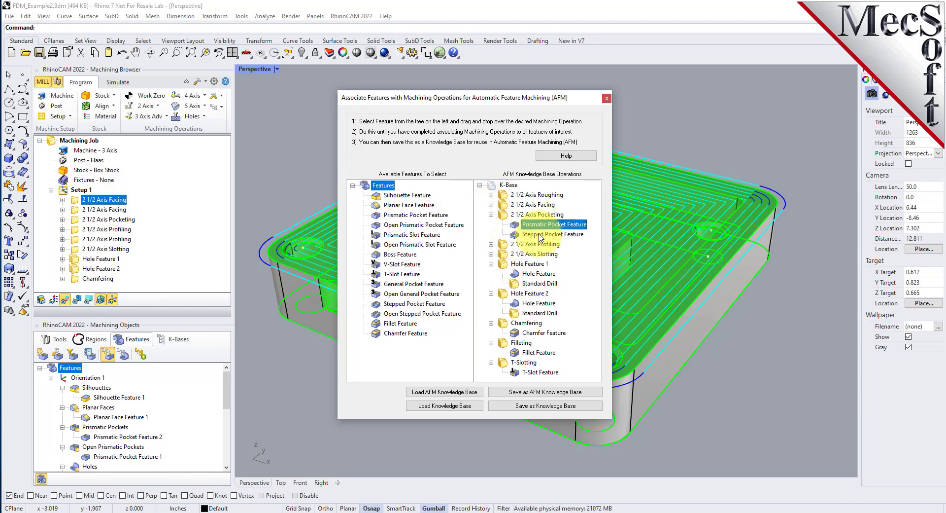
{"action": "left_click", "coordinate": [541, 236]}
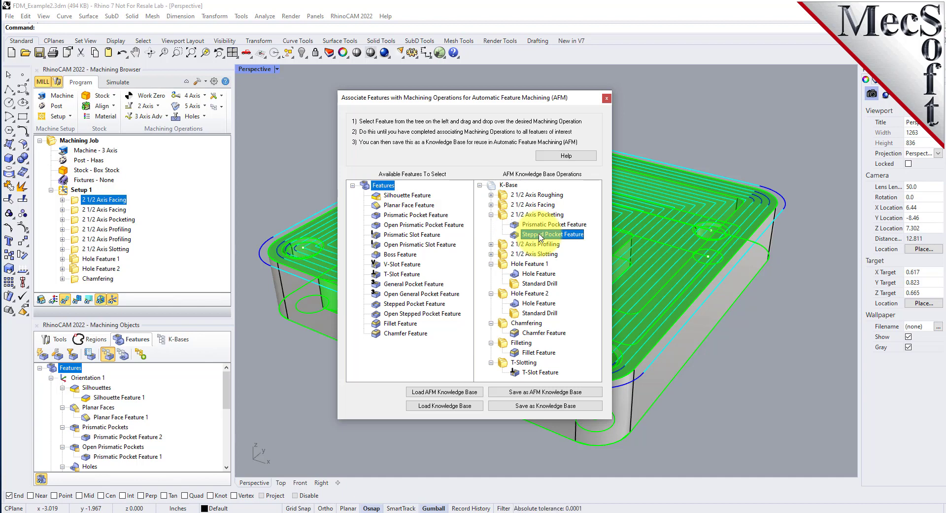
{"action": "left_click", "coordinate": [394, 254]}
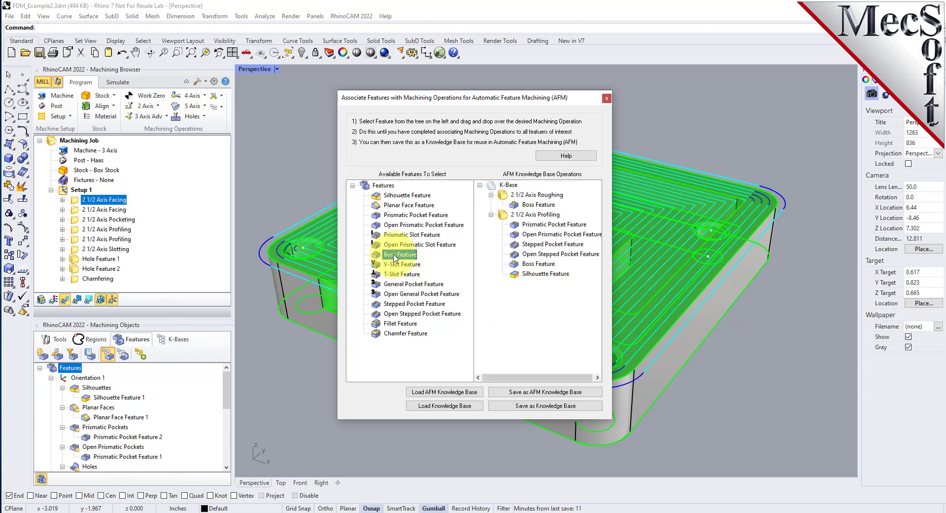
{"action": "left_click_drag", "start_coordinate": [387, 260], "coordinate": [512, 280]}
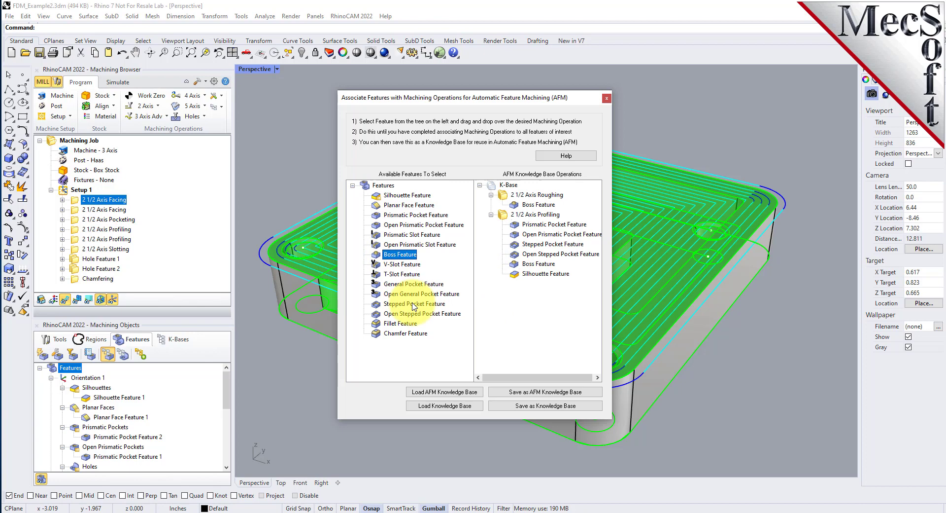
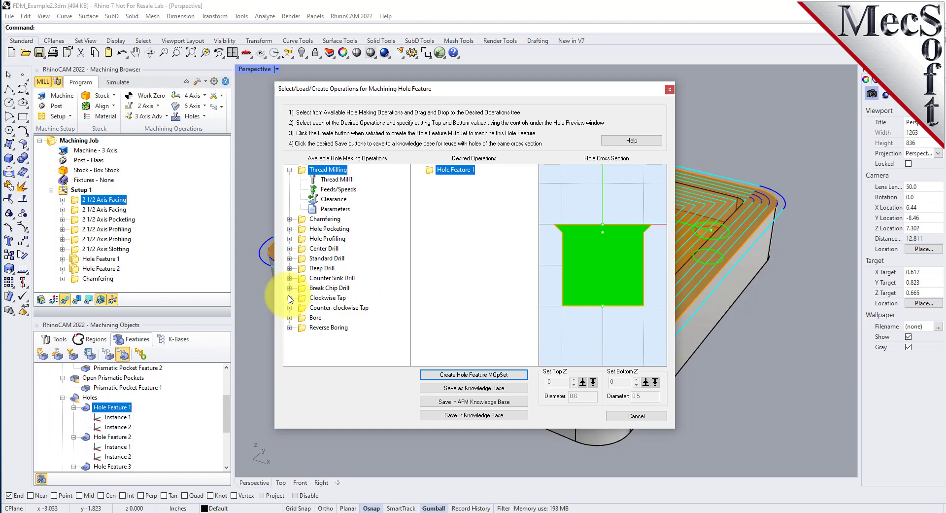
Add Center Drill, Standard Drill and Chamfering, in that order, to the desired operations of Hole Feature 1.
{"action": "left_click_drag", "start_coordinate": [323, 247], "coordinate": [440, 184]}
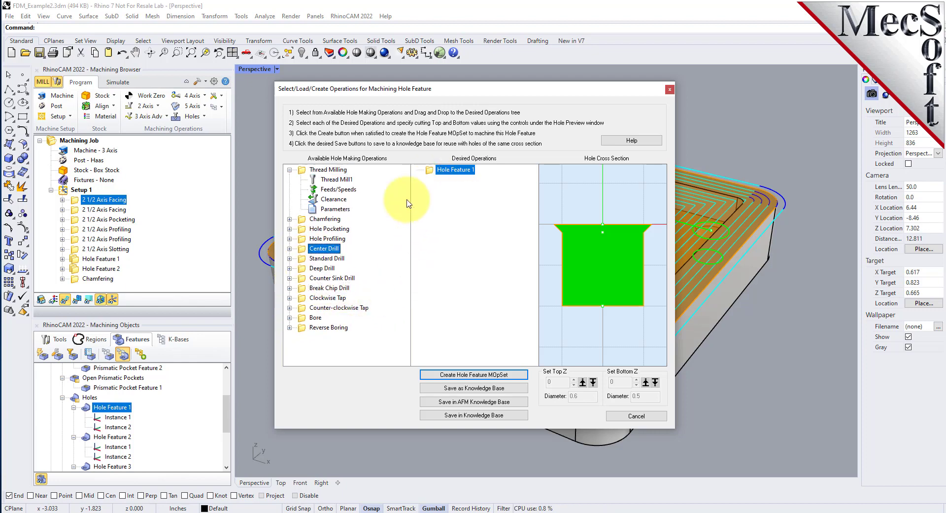
{"action": "left_click_drag", "start_coordinate": [321, 248], "coordinate": [452, 190]}
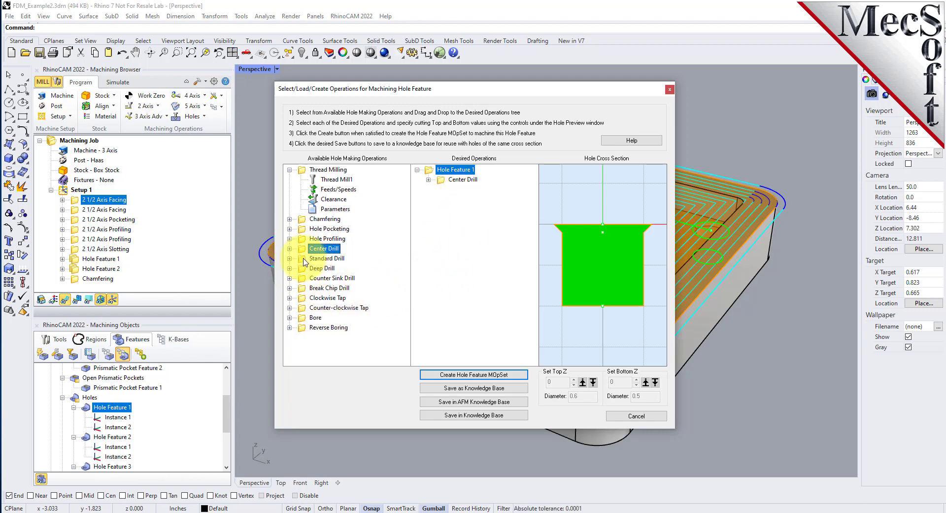
{"action": "left_click_drag", "start_coordinate": [315, 258], "coordinate": [465, 207]}
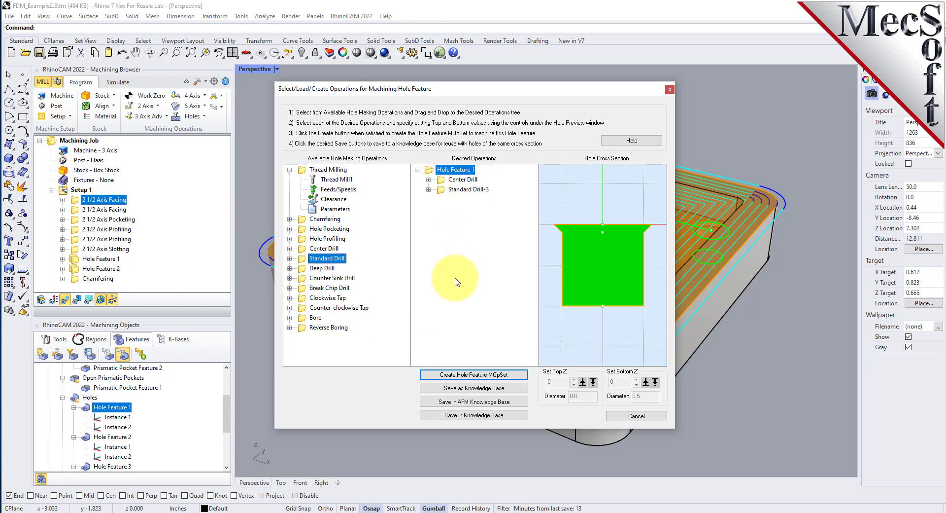
{"action": "left_click", "coordinate": [303, 222]}
{"action": "left_click_drag", "start_coordinate": [303, 222], "coordinate": [462, 212]}
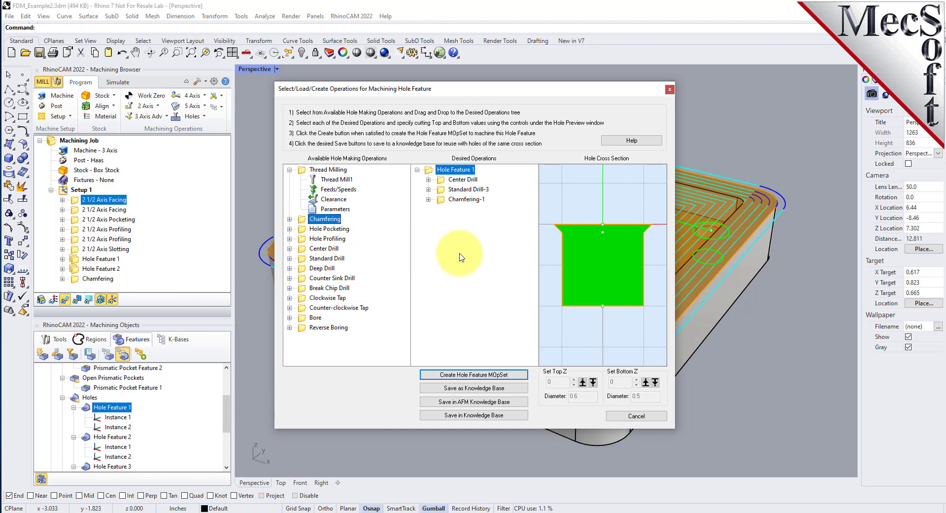
Check the cutting ranges of Hole Feature 1's three operations and set the Center Drill's bottom Z to -0.05.
{"action": "left_click", "coordinate": [442, 182]}
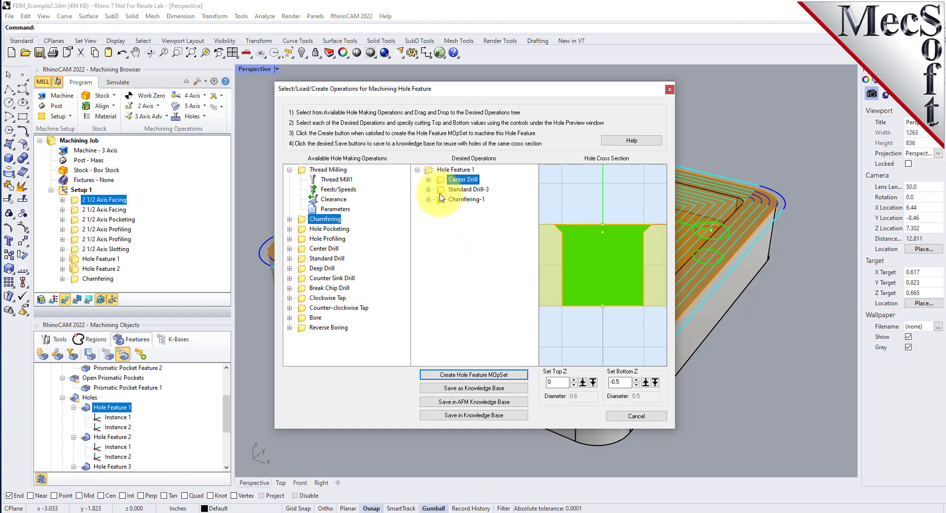
{"action": "left_click", "coordinate": [442, 191]}
{"action": "left_click", "coordinate": [442, 202]}
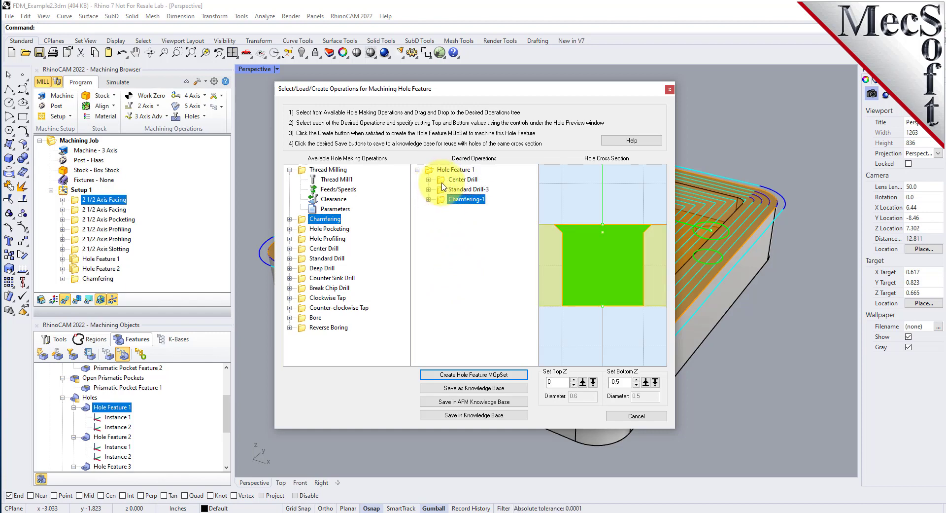
{"action": "left_click", "coordinate": [440, 182]}
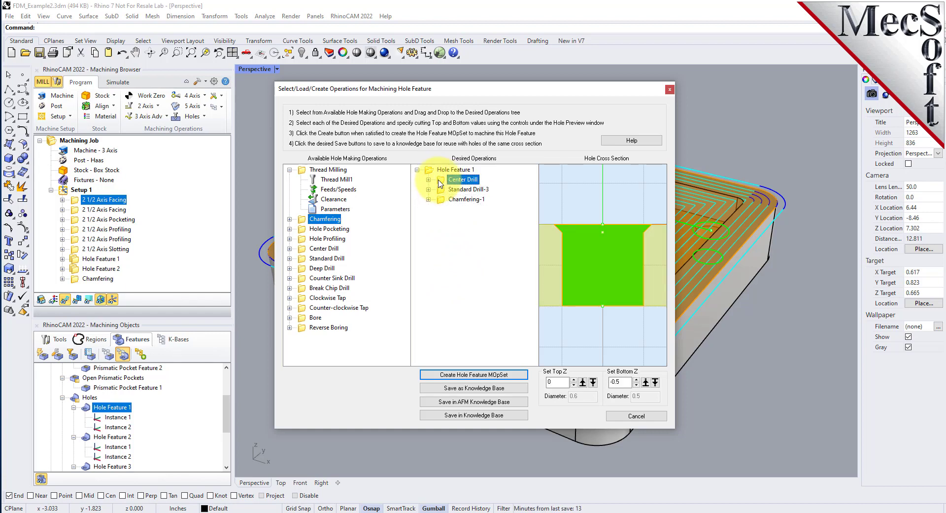
{"action": "left_click", "coordinate": [646, 382]}
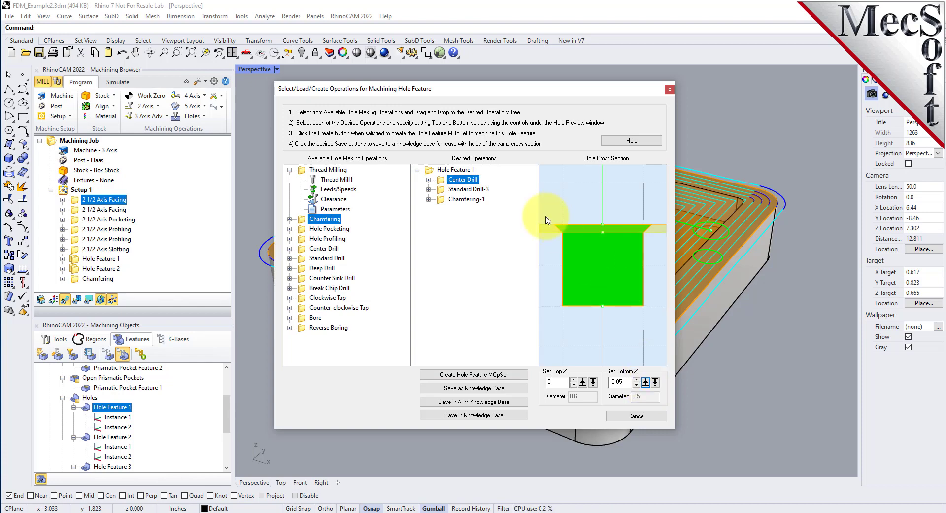
{"action": "left_click", "coordinate": [444, 191]}
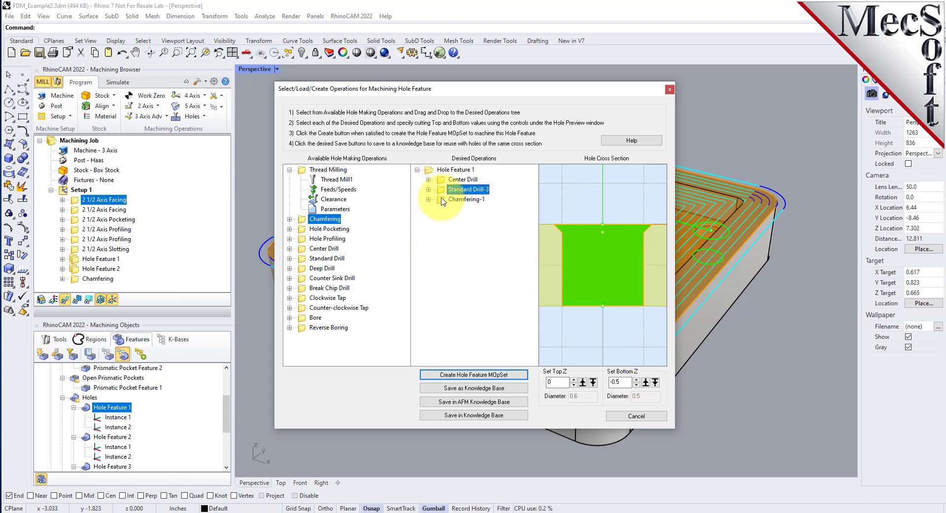
Set the bottom Z of Hole Feature 1's Chamfering operation to -0.05, then cancel the hole operations setup without creating anything.
{"action": "left_click", "coordinate": [463, 199]}
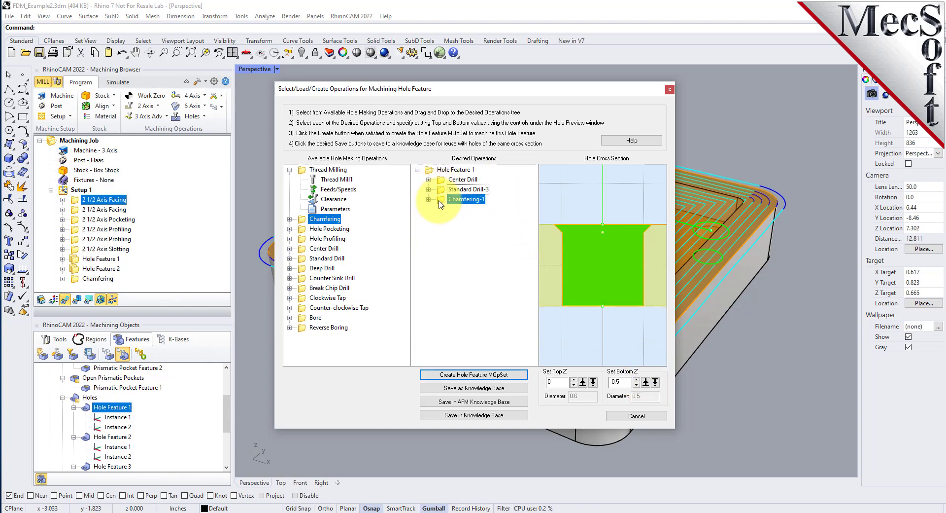
{"action": "left_click", "coordinate": [646, 383]}
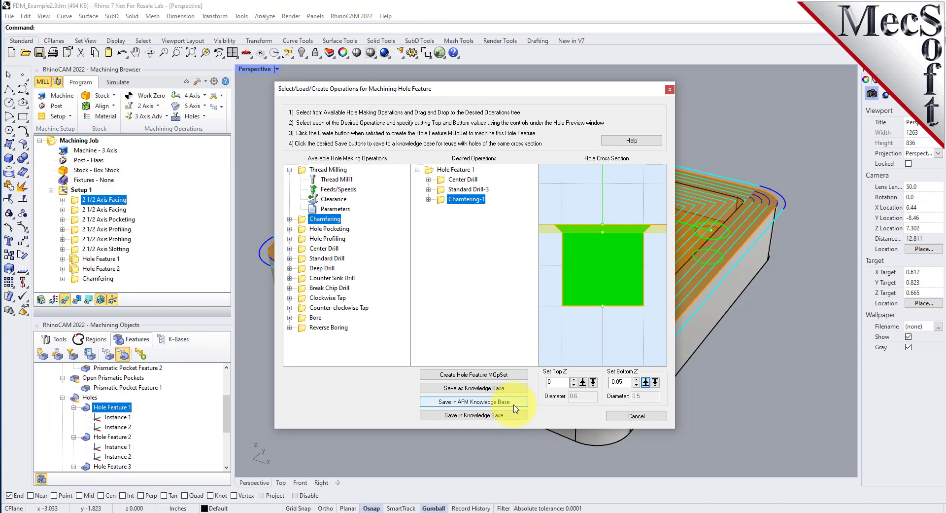
{"action": "left_click", "coordinate": [651, 418]}
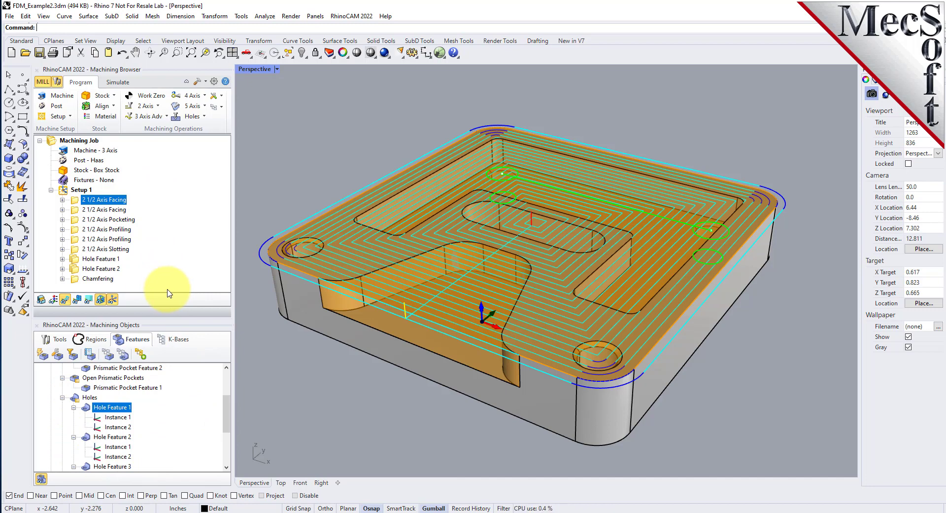
Set the first 2 1/2 Axis Facing operation's stepover to 40% of the tool diameter, check its advanced cut parameters and regenerate it.
{"action": "double_click", "coordinate": [76, 203]}
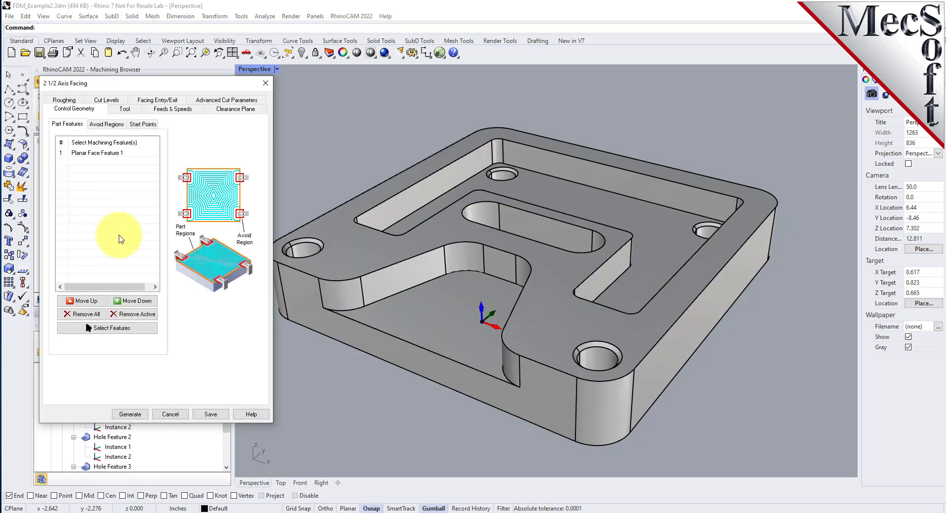
{"action": "left_click", "coordinate": [125, 108]}
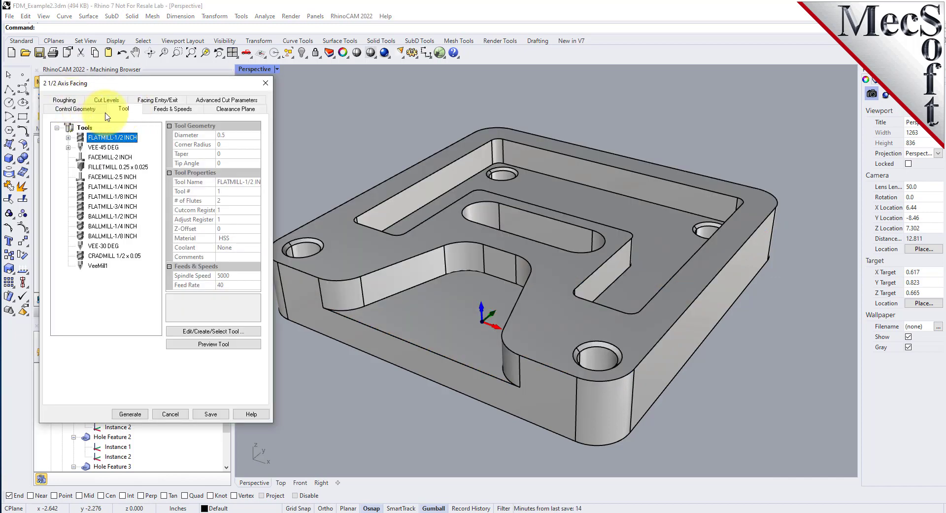
{"action": "left_click", "coordinate": [71, 101]}
{"action": "double_click", "coordinate": [126, 274]}
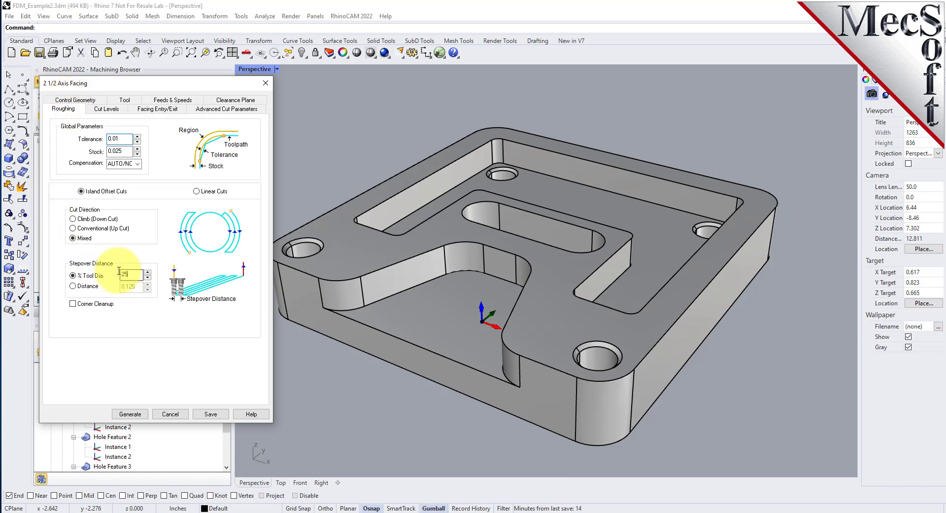
{"action": "type", "text": "40"}
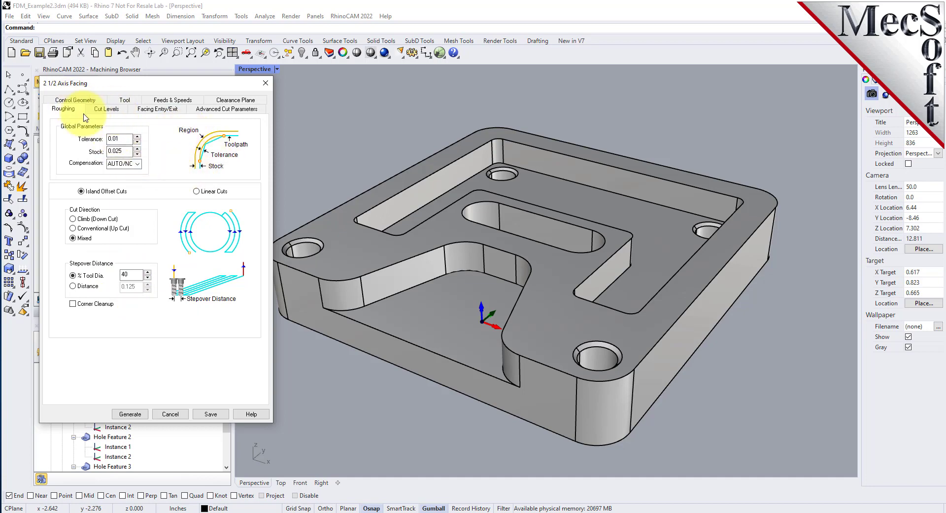
{"action": "left_click", "coordinate": [217, 109]}
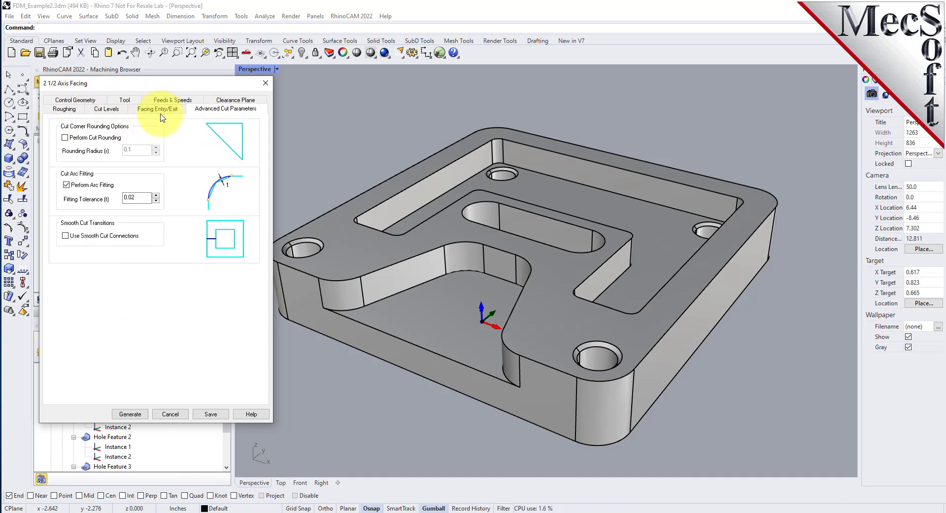
{"action": "left_click", "coordinate": [73, 110]}
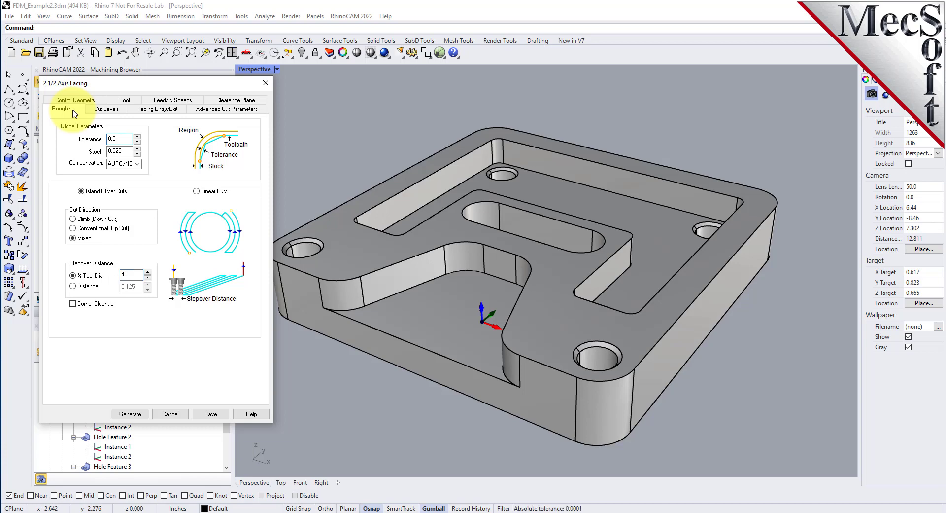
{"action": "left_click", "coordinate": [196, 188]}
{"action": "left_click", "coordinate": [132, 414]}
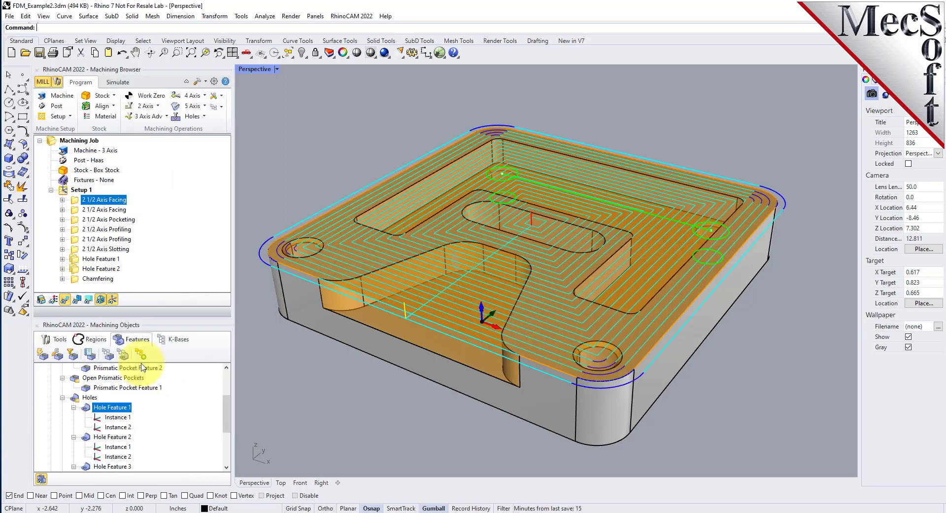
Change the 2 1/2 Axis Pocketing operation's cut pattern to High Speed and regenerate its toolpath.
{"action": "double_click", "coordinate": [76, 220]}
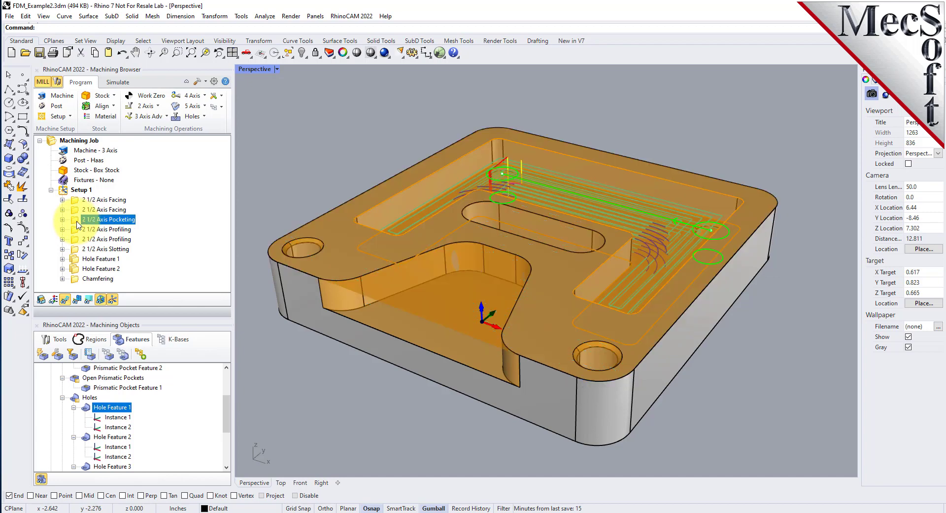
{"action": "left_click", "coordinate": [64, 100]}
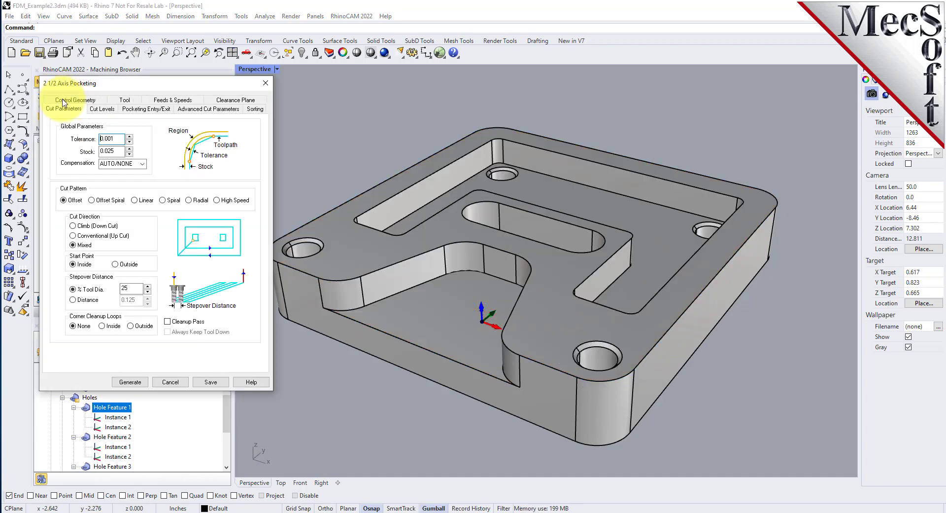
{"action": "left_click", "coordinate": [217, 200]}
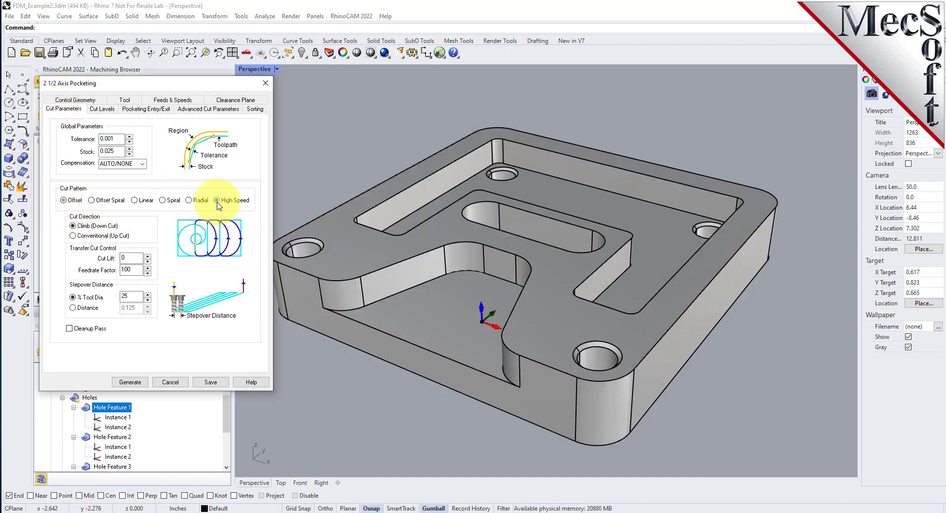
{"action": "left_click", "coordinate": [129, 382]}
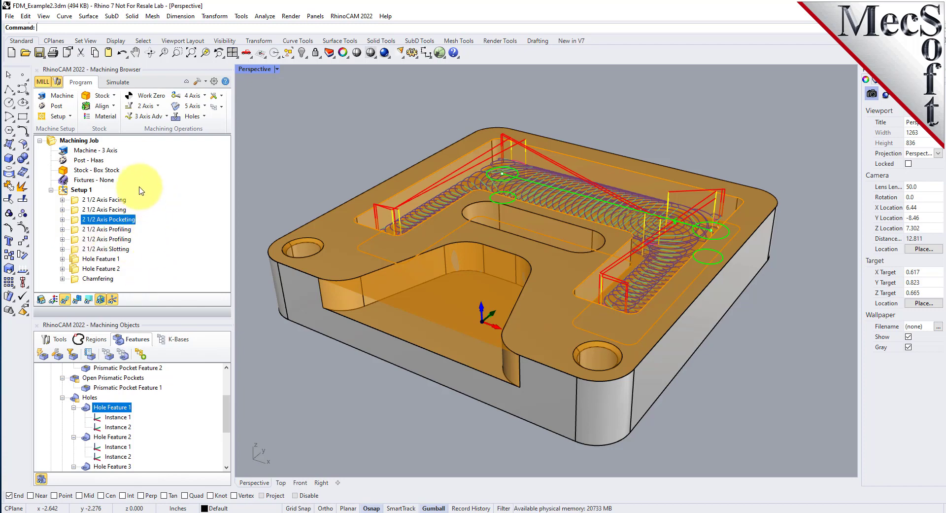
Start saving Setup 1 over DefaultAFM_INCH.vkb in the FeatureBasedMachiningKBs folder of RhinoCAM 2022 for Rhino 7.0, then cancel the save.
{"action": "left_click", "coordinate": [69, 191]}
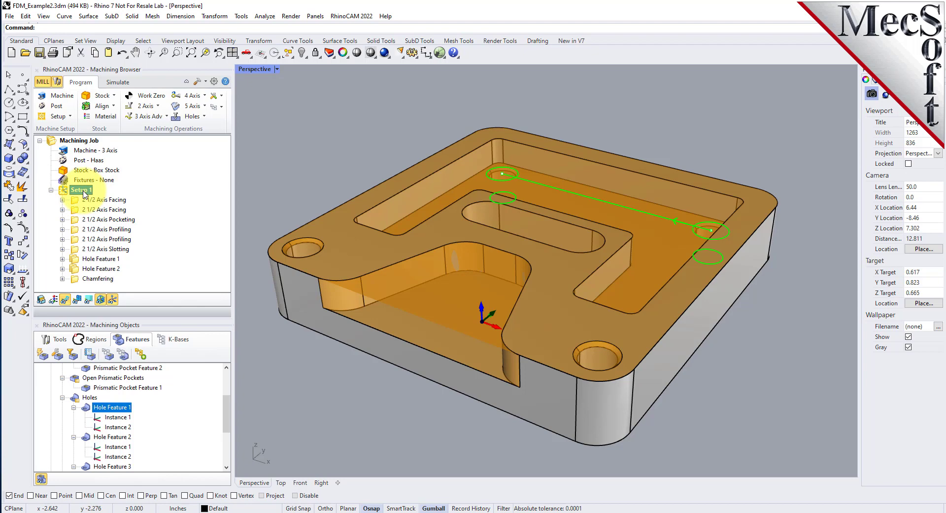
{"action": "right_click", "coordinate": [84, 192]}
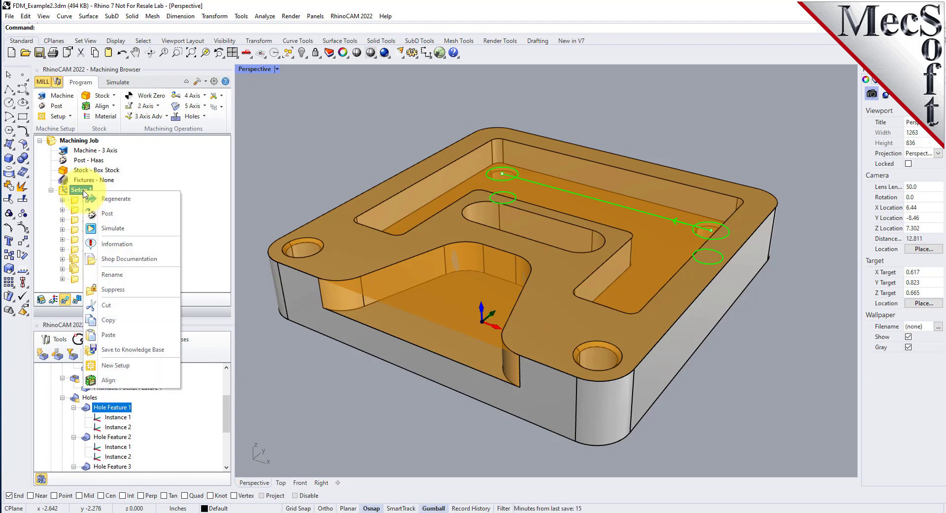
{"action": "left_click", "coordinate": [172, 349]}
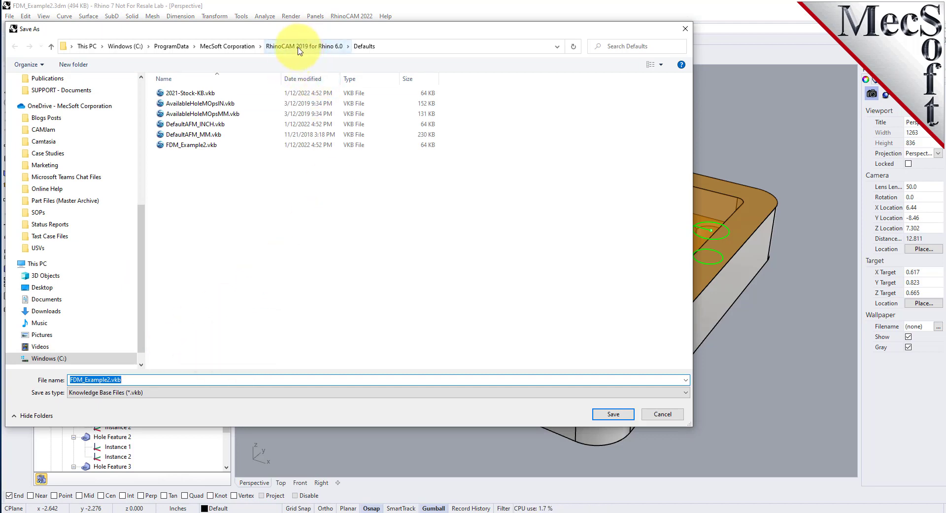
{"action": "left_click", "coordinate": [231, 45]}
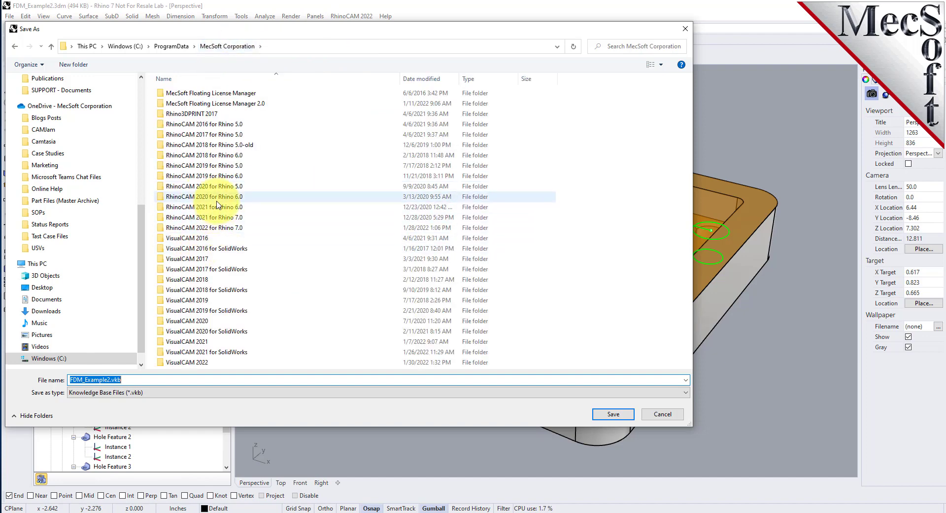
{"action": "double_click", "coordinate": [212, 227]}
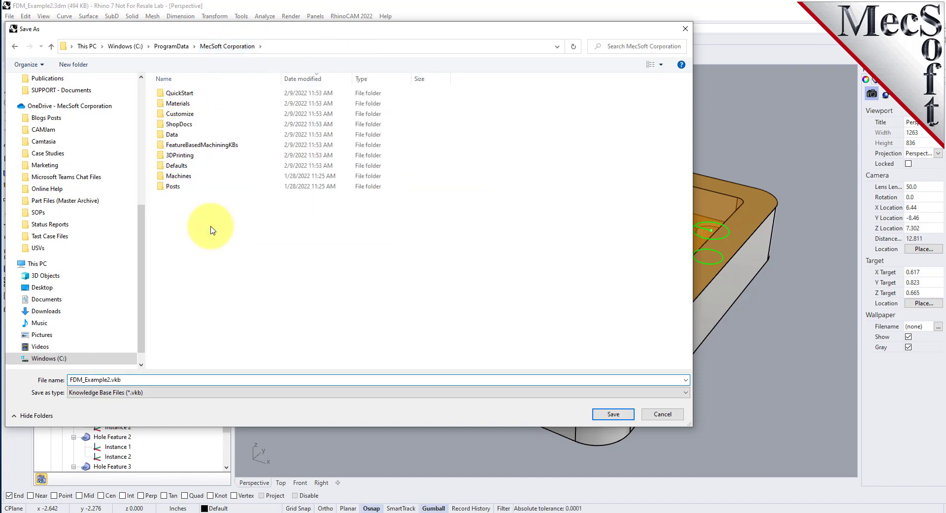
{"action": "double_click", "coordinate": [226, 145]}
{"action": "left_click", "coordinate": [187, 96]}
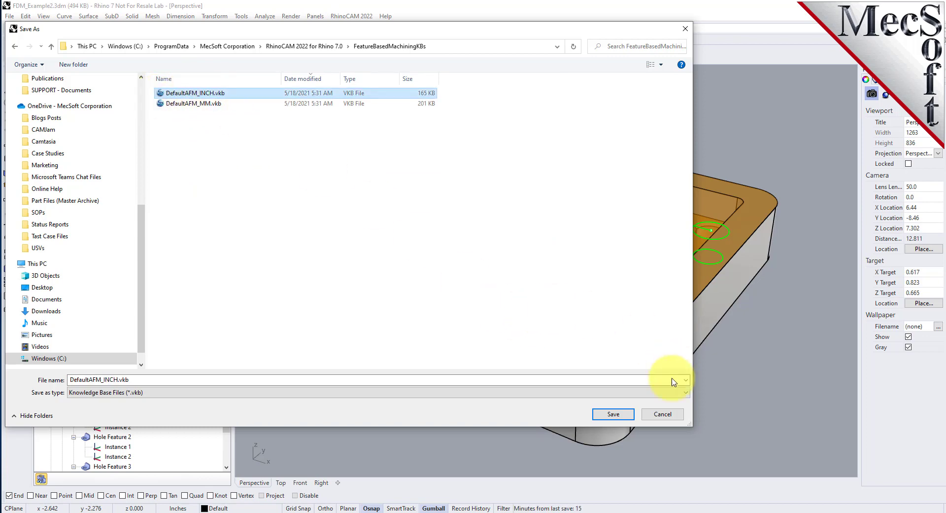
{"action": "left_click", "coordinate": [662, 414]}
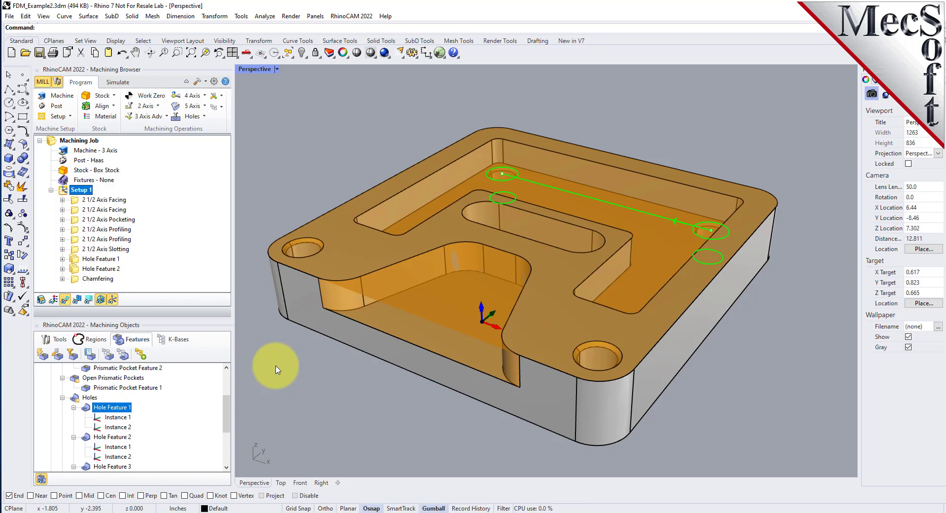
Delete all machining operations under Setup 1 and Setup 1 itself from the machining job.
{"action": "left_click", "coordinate": [78, 201]}
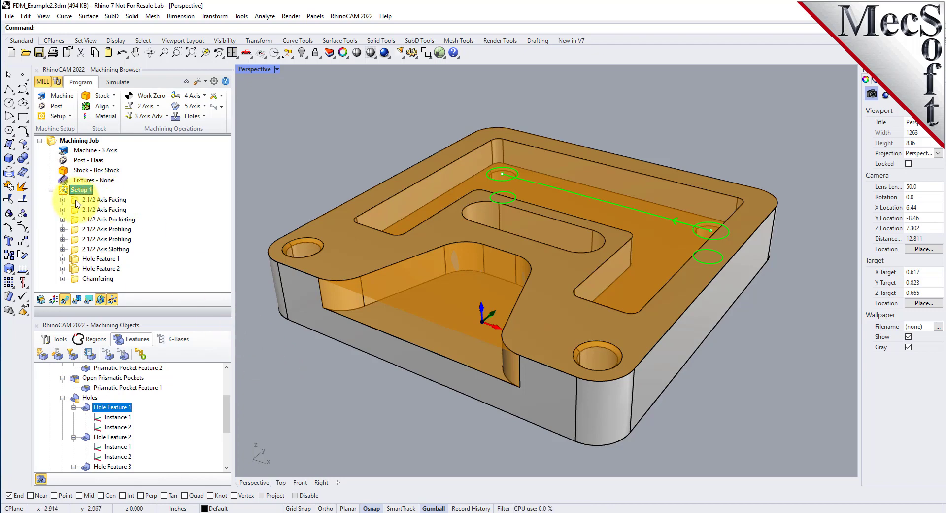
{"action": "key", "text": "Delete"}
{"action": "key", "text": "Delete"}
{"action": "key", "text": "Delete"}
{"action": "key", "text": "Delete"}
{"action": "key", "text": "Delete"}
{"action": "key", "text": "Delete"}
{"action": "key", "text": "Delete"}
{"action": "key", "text": "Delete"}
{"action": "key", "text": "Delete"}
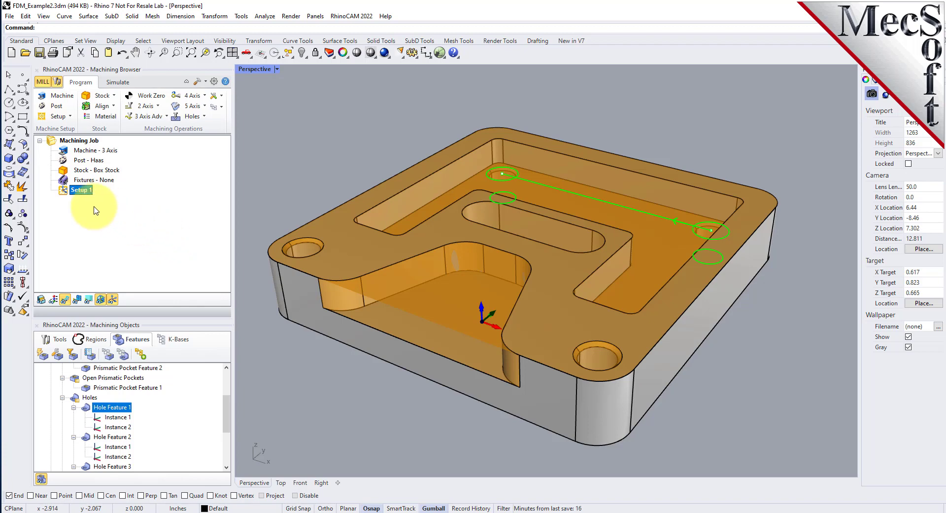
{"action": "key", "text": "Delete"}
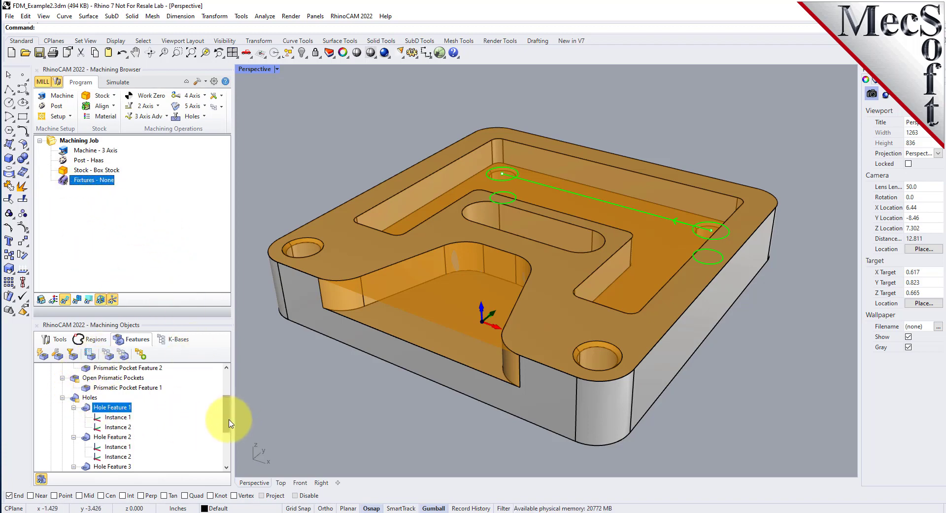
Delete all detected features of the plate from the feature tree.
{"action": "scroll", "coordinate": [99, 409], "scroll_direction": "up", "scroll_amount": 5}
{"action": "left_click", "coordinate": [72, 369]}
{"action": "key", "text": "Delete"}
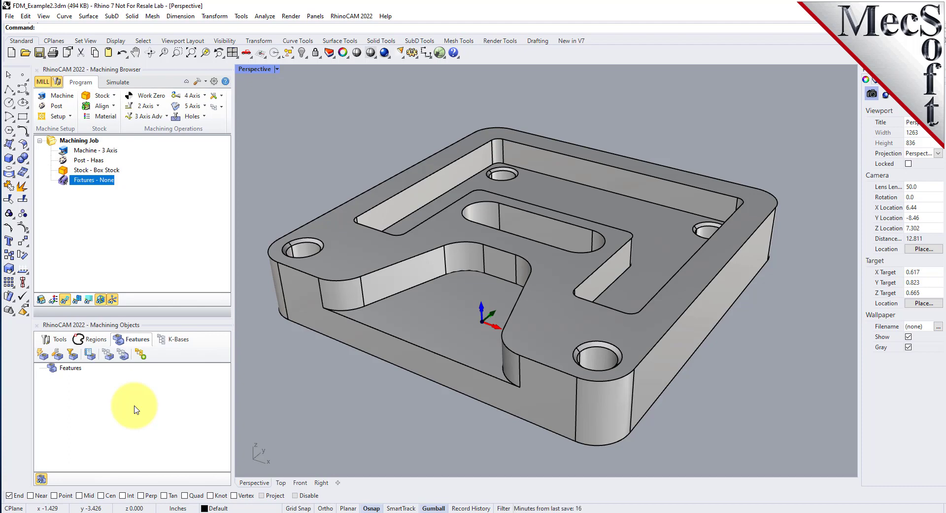
Detect features interactively from the recessed floor face with two holes, and examine the resulting planar face, hole and chamfer features.
{"action": "left_click", "coordinate": [58, 357]}
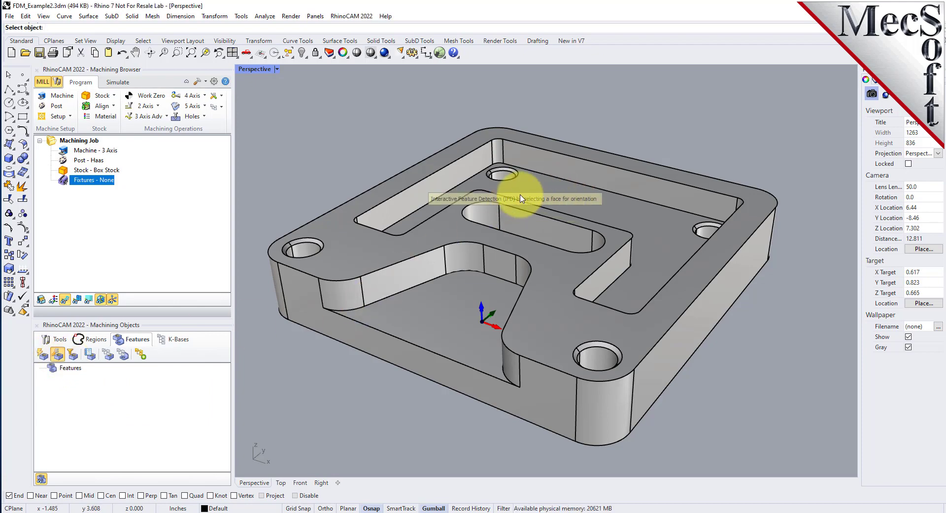
{"action": "left_click", "coordinate": [651, 221]}
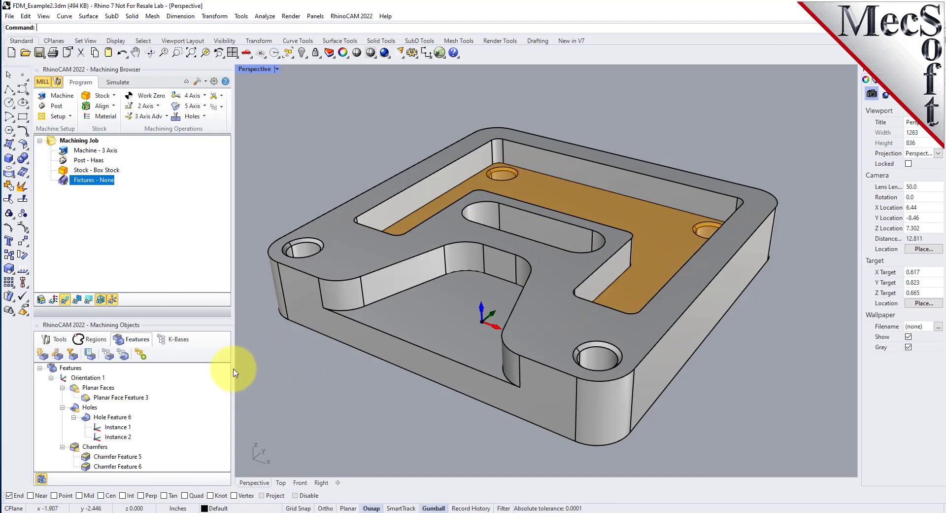
{"action": "left_click", "coordinate": [114, 398]}
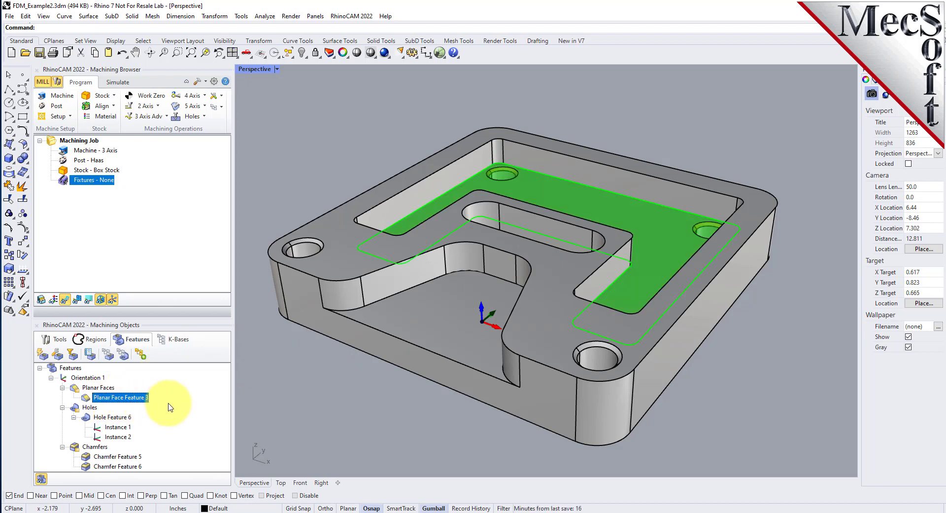
{"action": "left_click", "coordinate": [113, 417]}
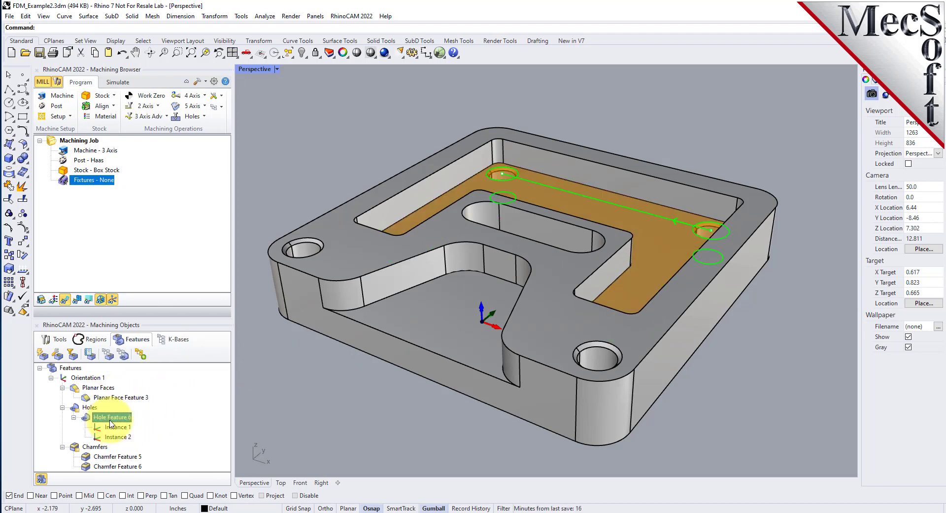
{"action": "left_click", "coordinate": [101, 447]}
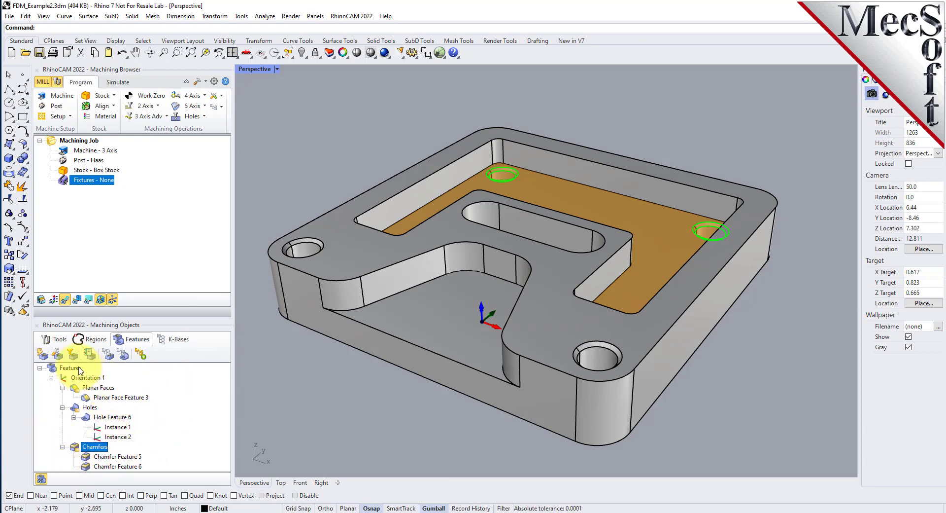
Generate machining operations automatically for all the features detected from the recessed floor face.
{"action": "left_click", "coordinate": [62, 369]}
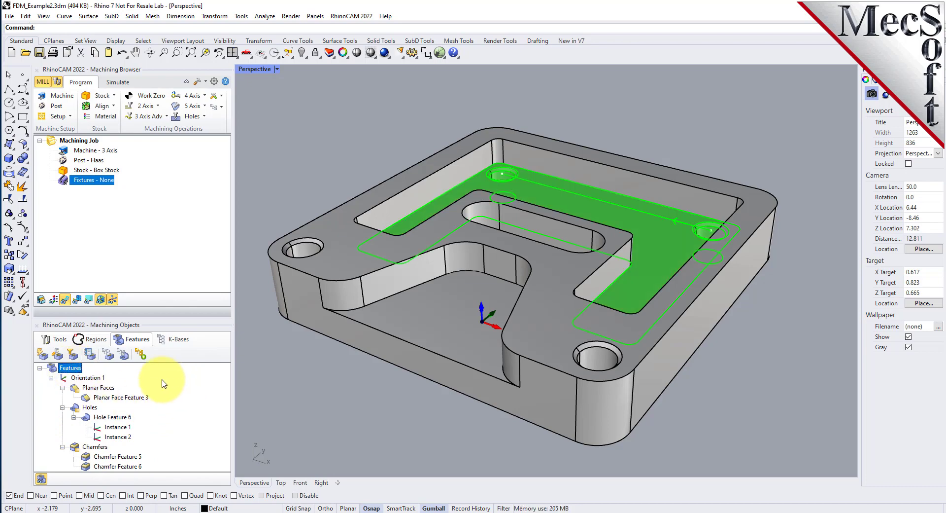
{"action": "left_click", "coordinate": [142, 355]}
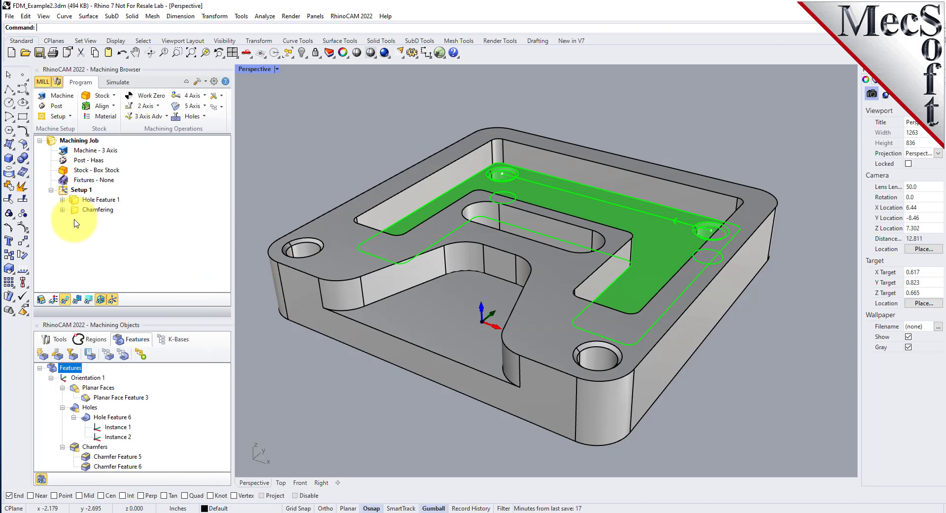
Delete the generated operations, Setup 1 and the detected features, then run automatic feature detection on the whole plate.
{"action": "double_click", "coordinate": [78, 189]}
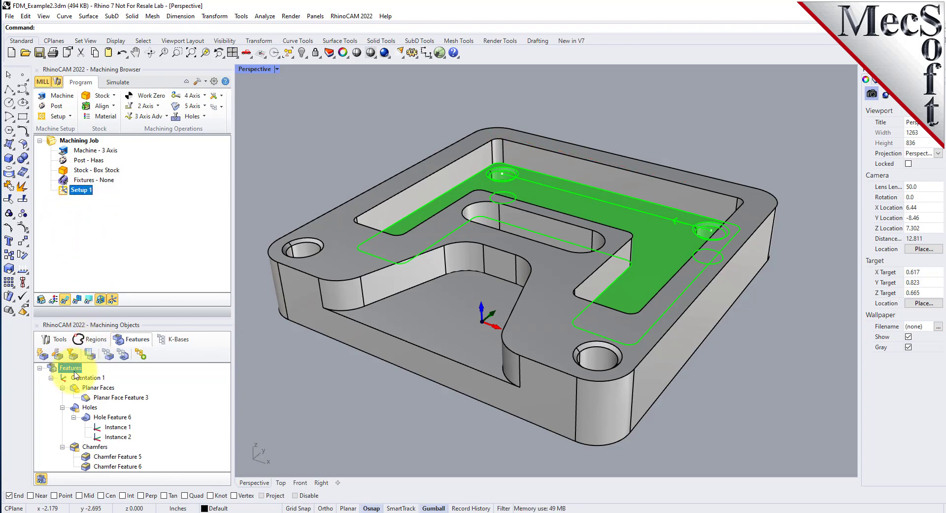
{"action": "key", "text": "Delete"}
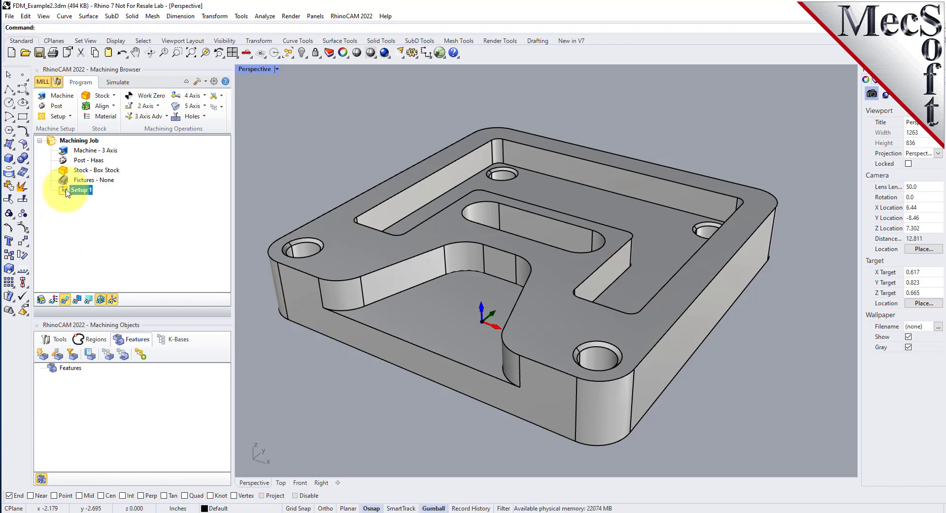
{"action": "left_click", "coordinate": [43, 354]}
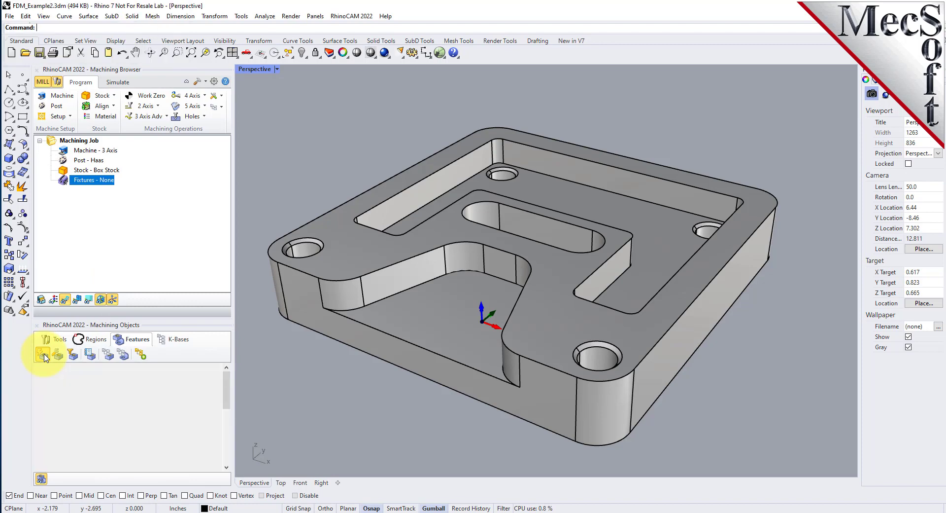
Generate machining operations automatically for all detected features, then simulate Setup 1 with Simulate by Moves enabled.
{"action": "left_click", "coordinate": [141, 355]}
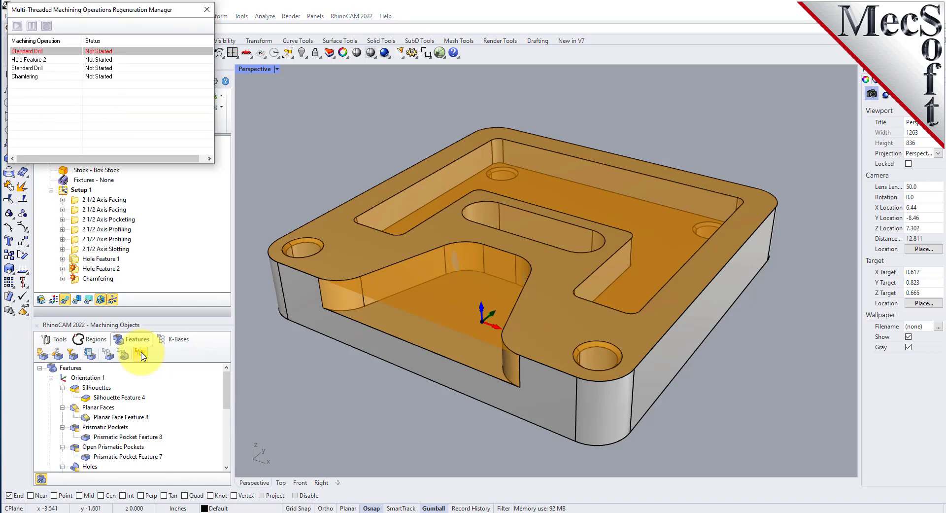
{"action": "left_click", "coordinate": [81, 190]}
{"action": "left_click", "coordinate": [118, 82]}
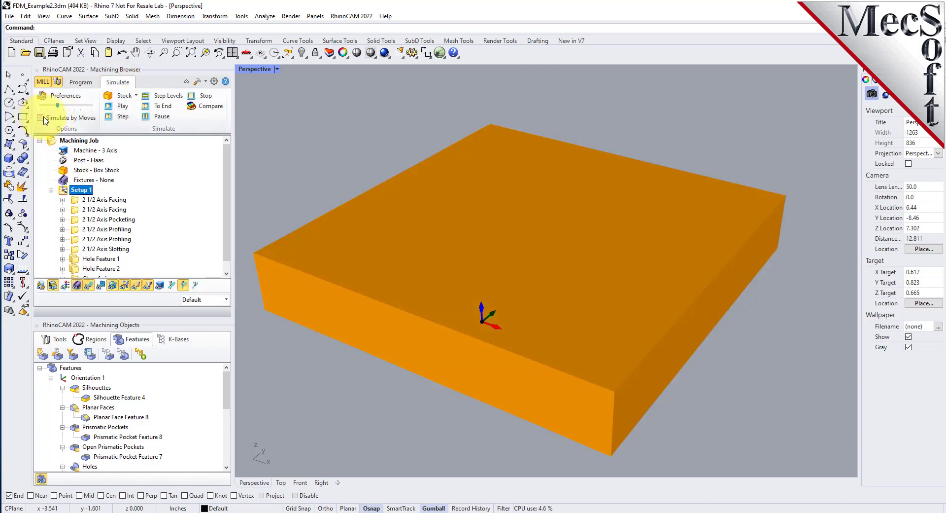
{"action": "left_click", "coordinate": [42, 118]}
{"action": "left_click", "coordinate": [122, 107]}
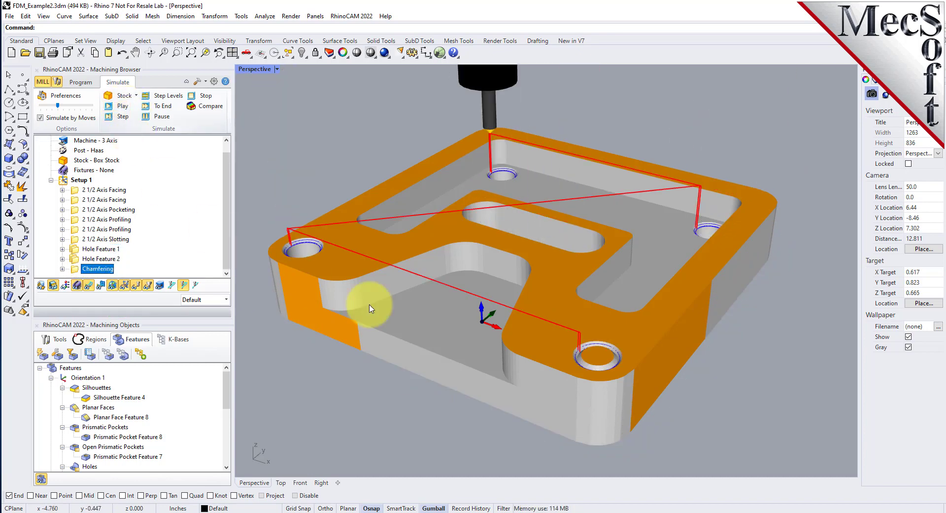
Examine the simulated part and the facing, pocketing and profiling toolpaths one by one, then the commands available for Setup 1.
{"action": "right_click_drag", "start_coordinate": [518, 288], "coordinate": [510, 221]}
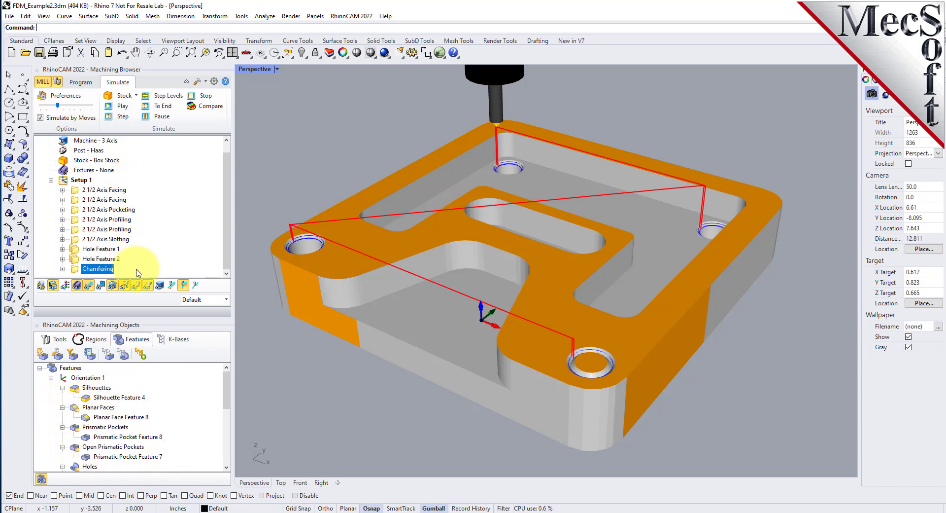
{"action": "left_click", "coordinate": [105, 190]}
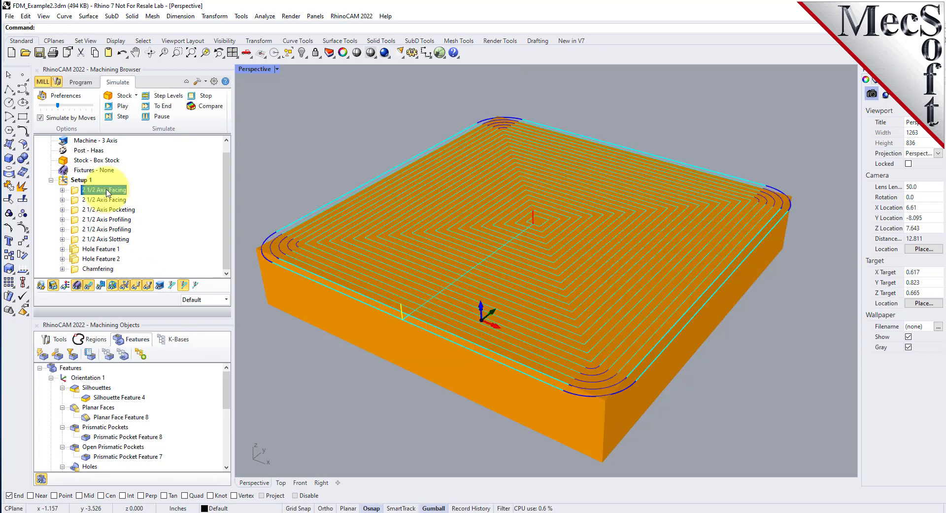
{"action": "left_click", "coordinate": [108, 200]}
{"action": "left_click", "coordinate": [113, 210]}
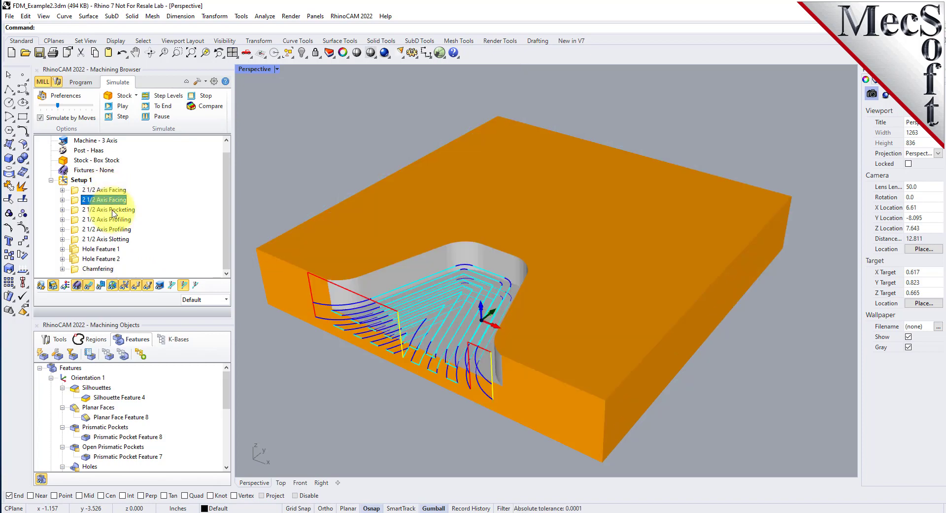
{"action": "left_click", "coordinate": [111, 220]}
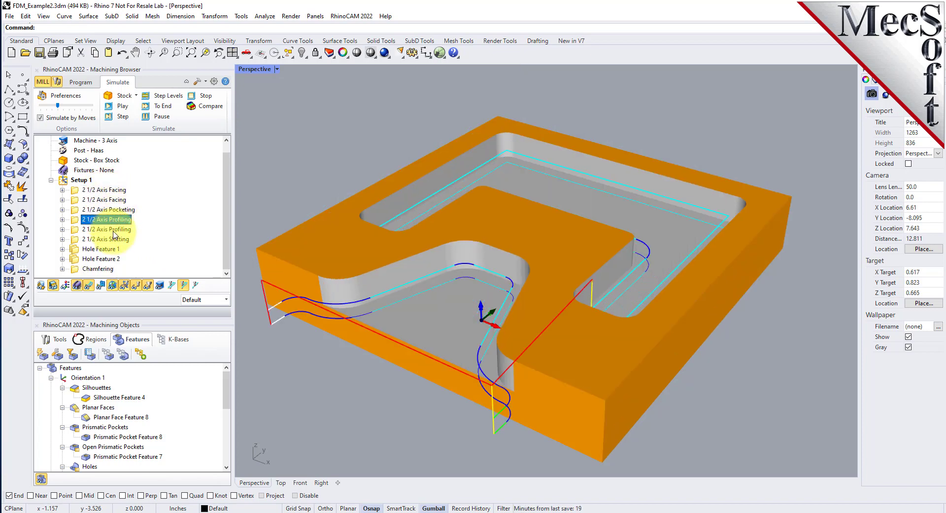
{"action": "left_click", "coordinate": [106, 229]}
{"action": "left_click", "coordinate": [80, 180]}
{"action": "right_click", "coordinate": [81, 180]}
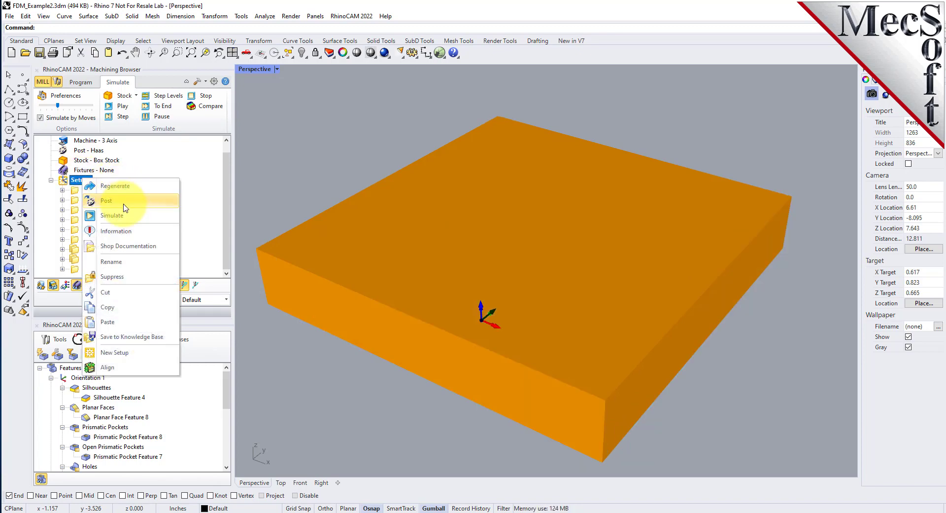
{"action": "left_click", "coordinate": [253, 143]}
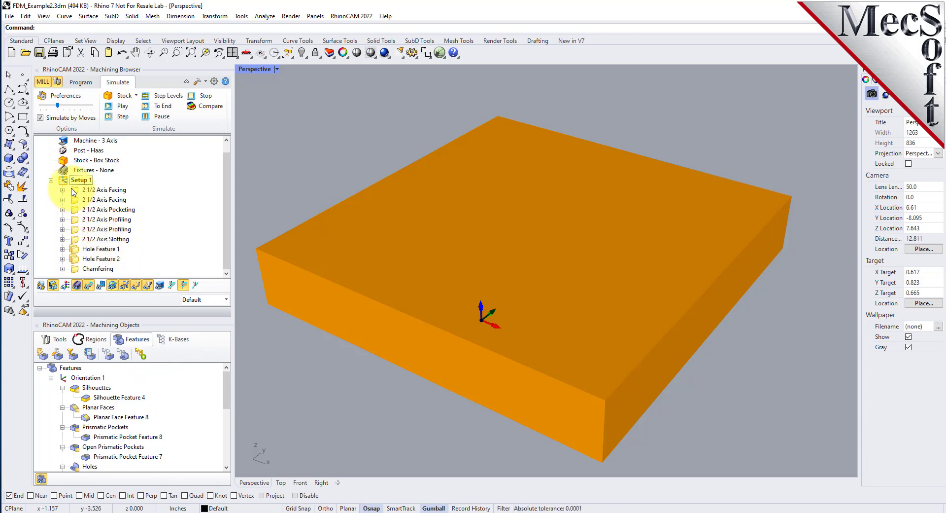
Delete all machining operations under Setup 1 and return to programming mode.
{"action": "scroll", "coordinate": [134, 196], "scroll_direction": "up", "scroll_amount": 1}
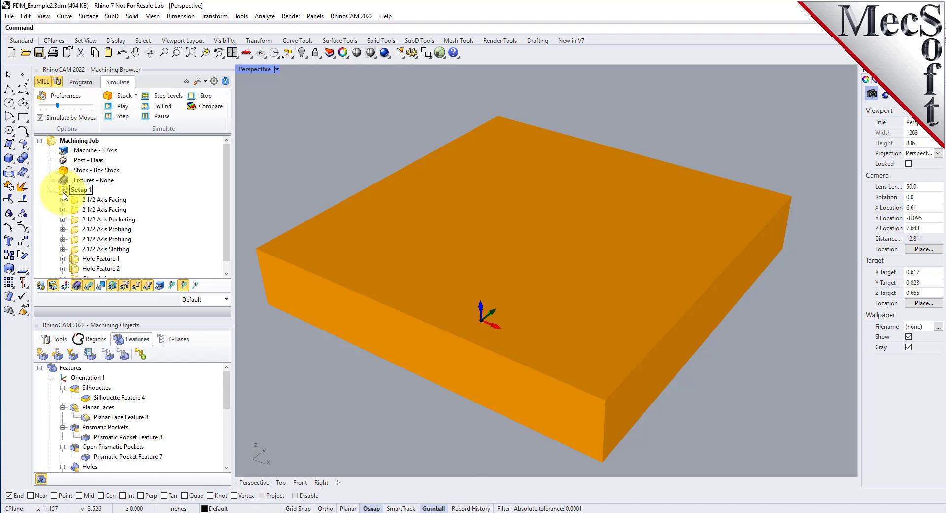
{"action": "left_click", "coordinate": [103, 199]}
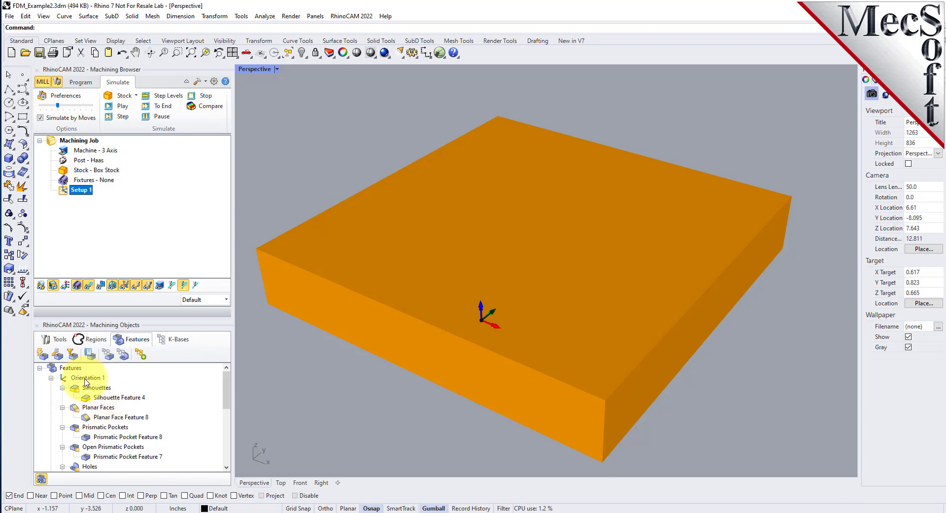
{"action": "left_click", "coordinate": [82, 84]}
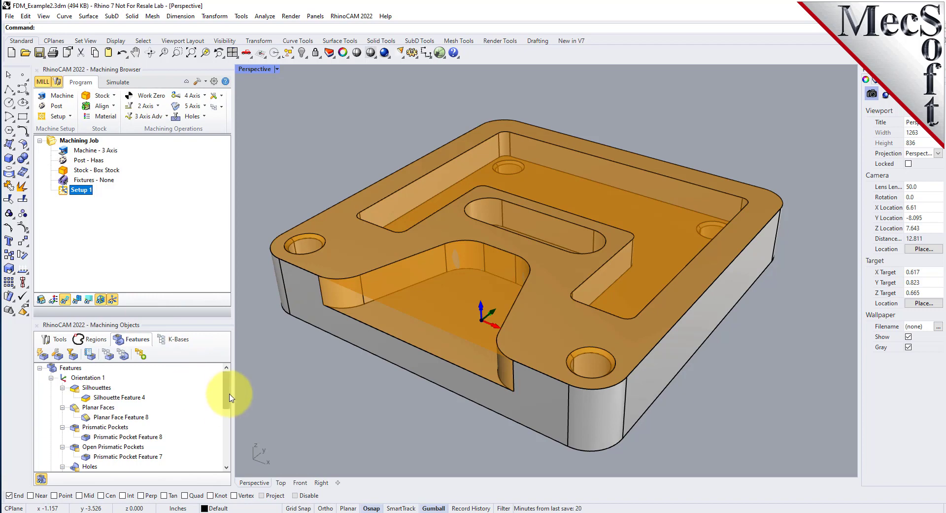
Generate a 2 1/2 Axis Facing operation from Planar Face Feature 8 and expand it in the machining job.
{"action": "scroll", "coordinate": [231, 394], "scroll_direction": "down", "scroll_amount": 1}
{"action": "scroll", "coordinate": [232, 389], "scroll_direction": "up", "scroll_amount": 1}
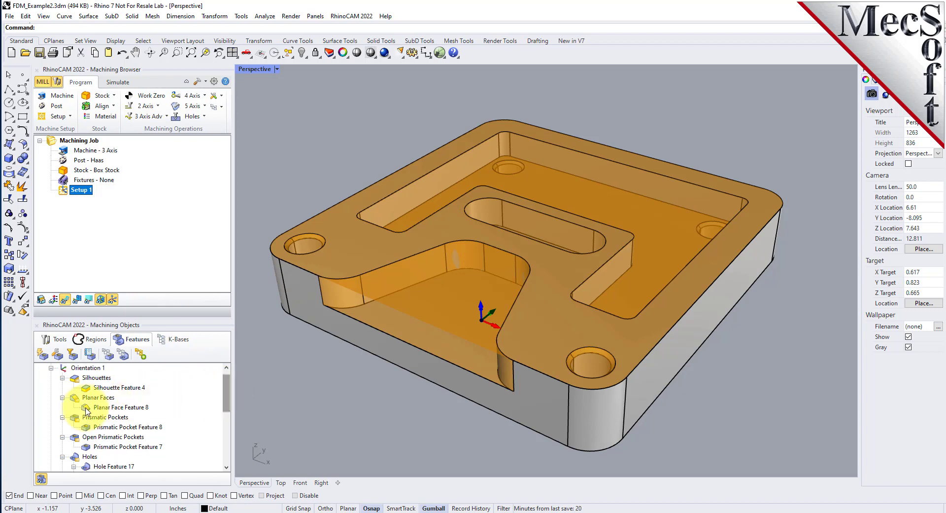
{"action": "left_click", "coordinate": [110, 408]}
{"action": "right_click", "coordinate": [118, 411]}
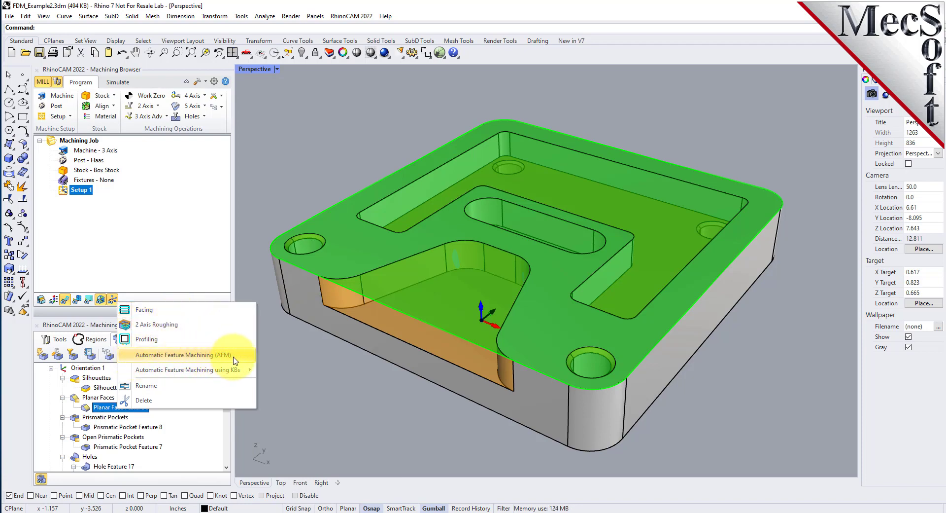
{"action": "mouse_move", "coordinate": [238, 375]}
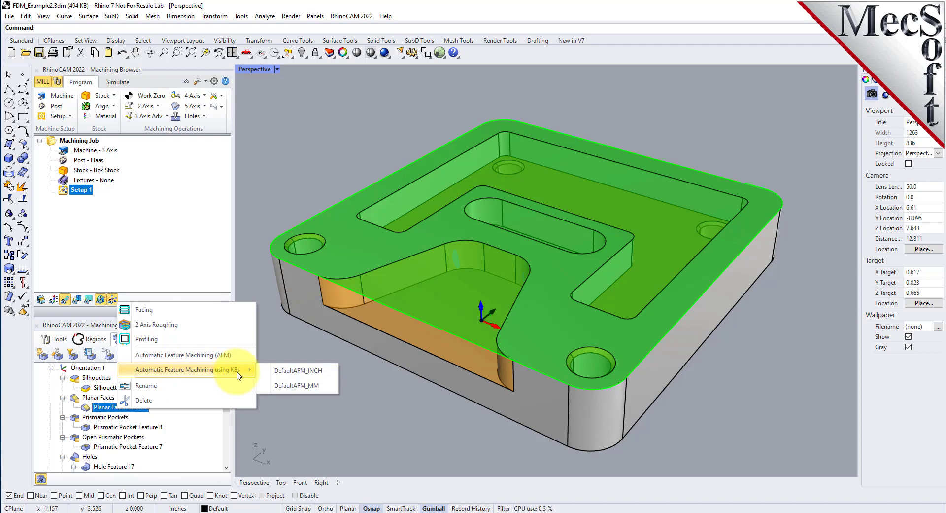
{"action": "left_click", "coordinate": [163, 314]}
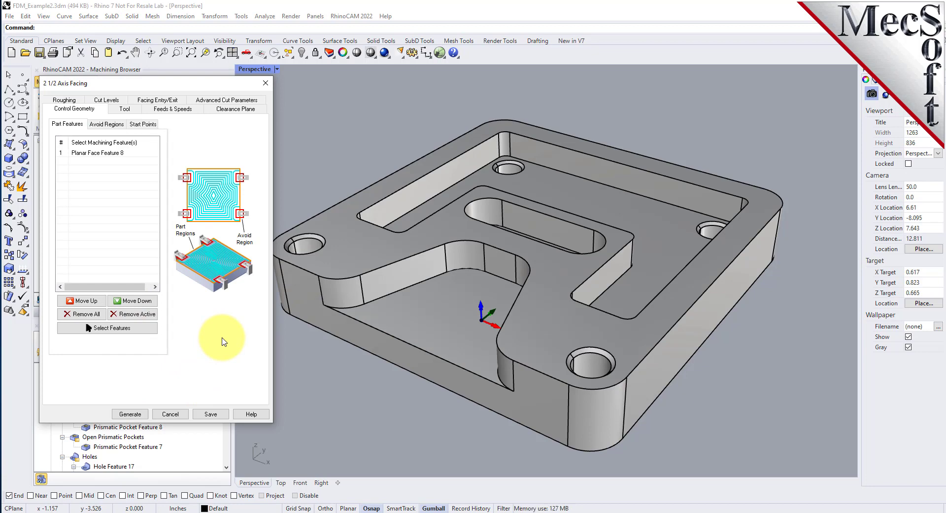
{"action": "left_click", "coordinate": [131, 413]}
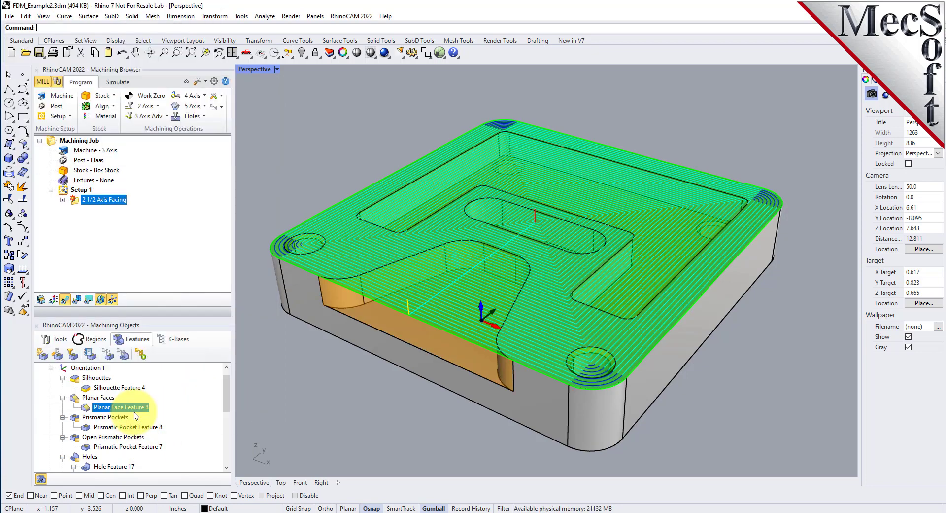
{"action": "left_click", "coordinate": [63, 200]}
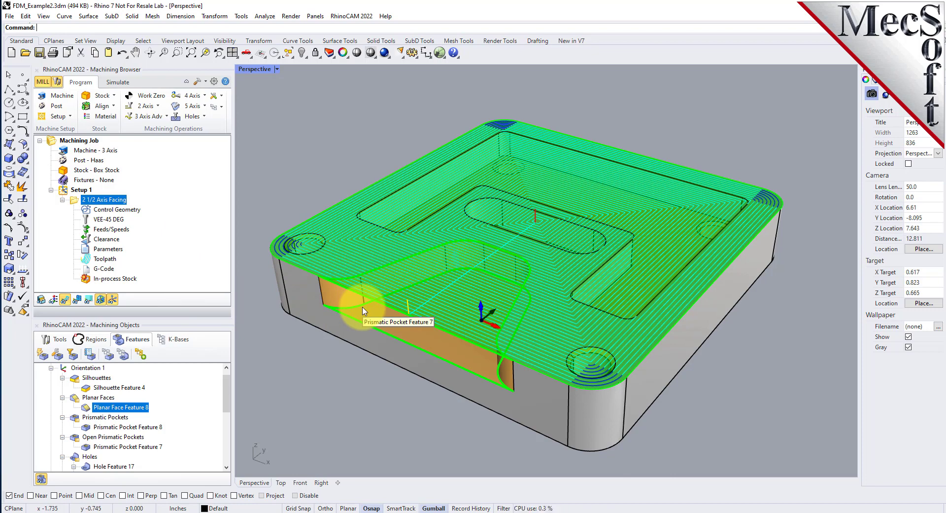
Enable Show Context Tool Tips in the user interface preferences, check the feature preferences, and apply the settings.
{"action": "left_click", "coordinate": [215, 82]}
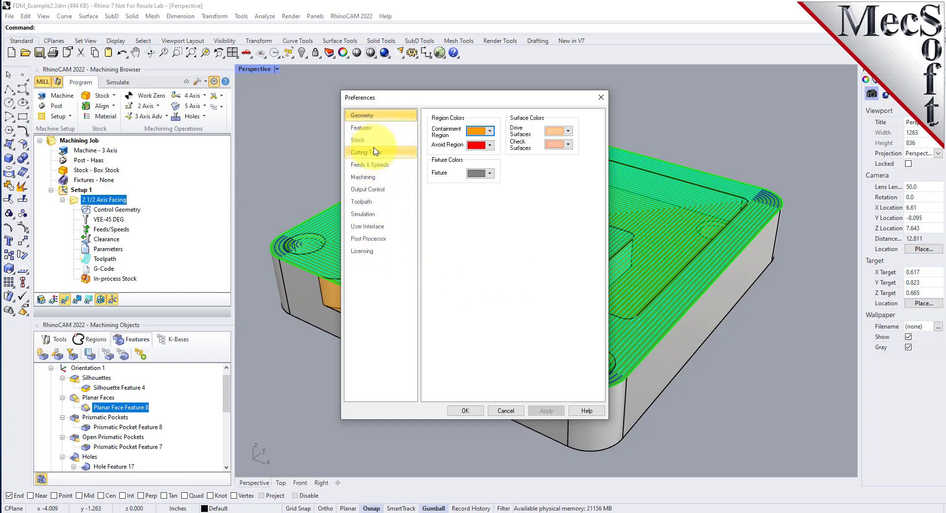
{"action": "left_click", "coordinate": [374, 226]}
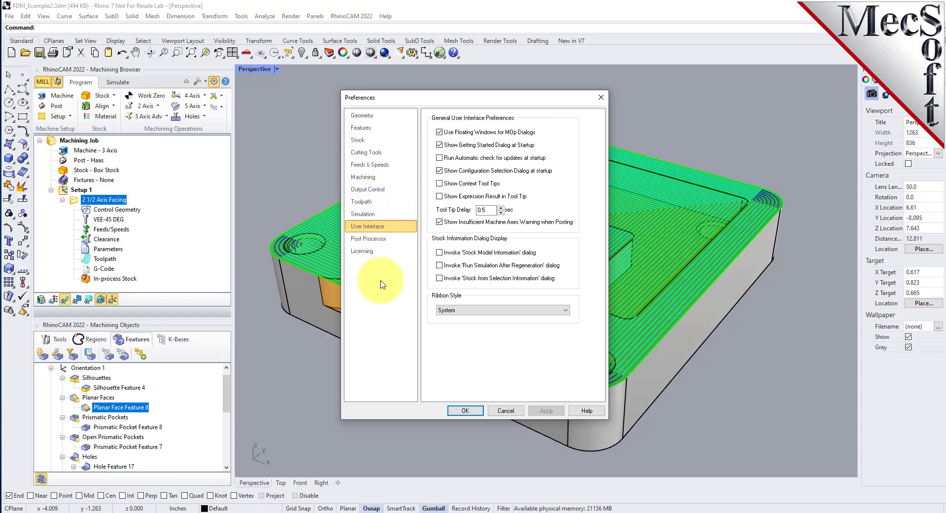
{"action": "left_click", "coordinate": [439, 184]}
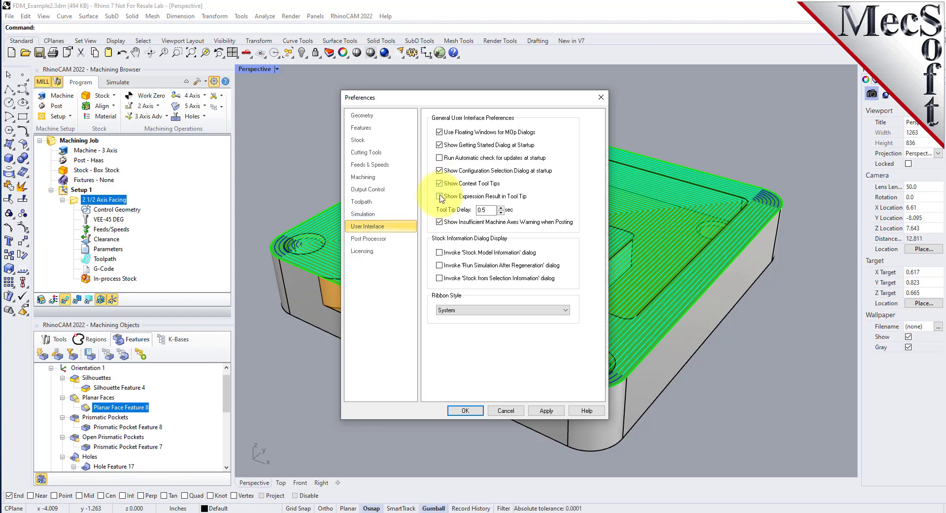
{"action": "left_click", "coordinate": [375, 127]}
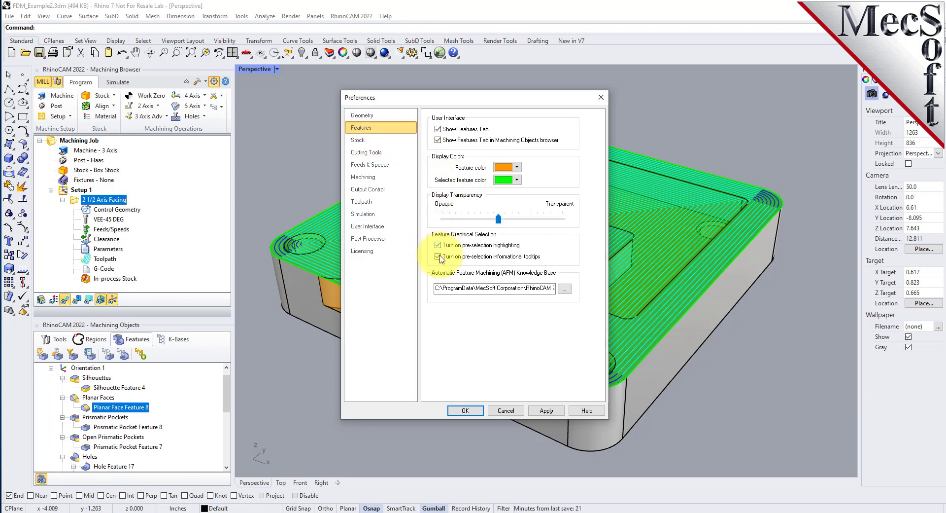
{"action": "left_click", "coordinate": [465, 410]}
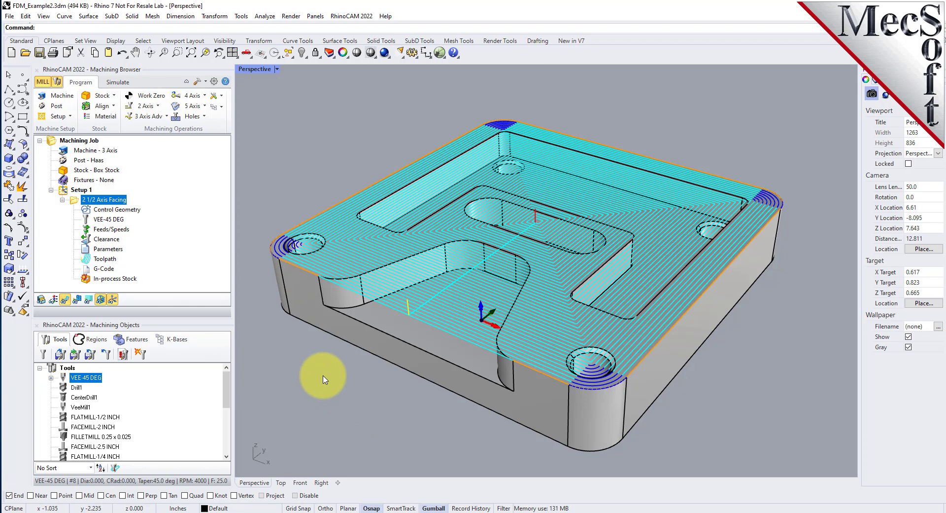
Recheck the feature preferences, then examine the tooltip information for the open prismatic pocket and Hole Feature 17 in the feature tree.
{"action": "left_click", "coordinate": [138, 340]}
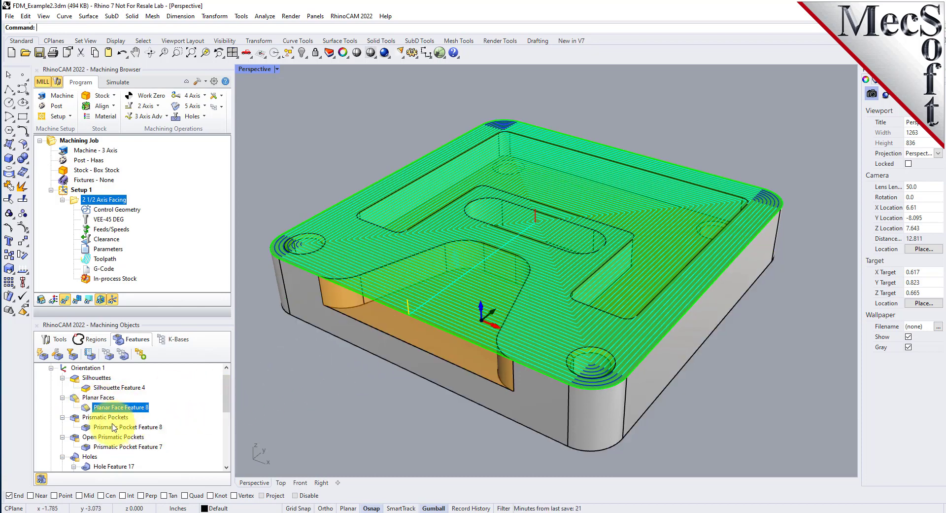
{"action": "left_click", "coordinate": [213, 81]}
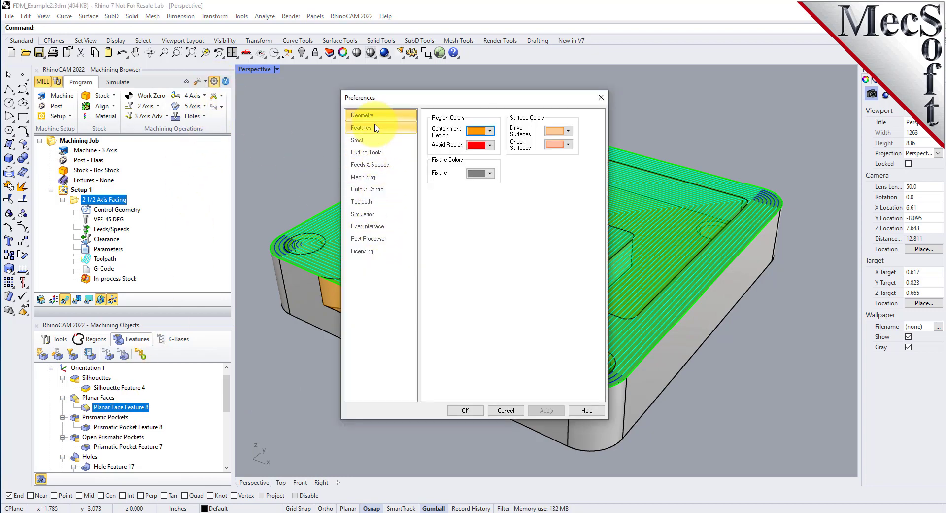
{"action": "left_click", "coordinate": [375, 128]}
{"action": "left_click", "coordinate": [549, 434]}
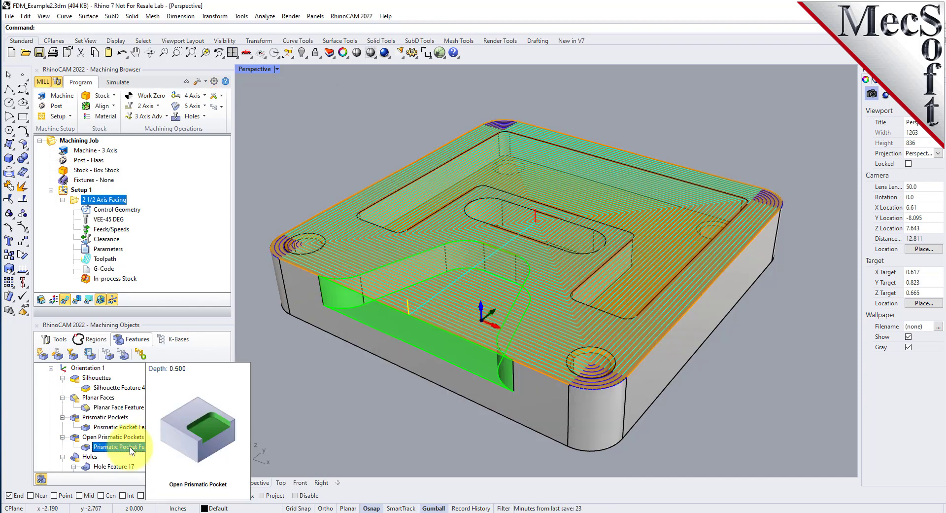
{"action": "left_click", "coordinate": [127, 446]}
{"action": "left_click", "coordinate": [108, 468]}
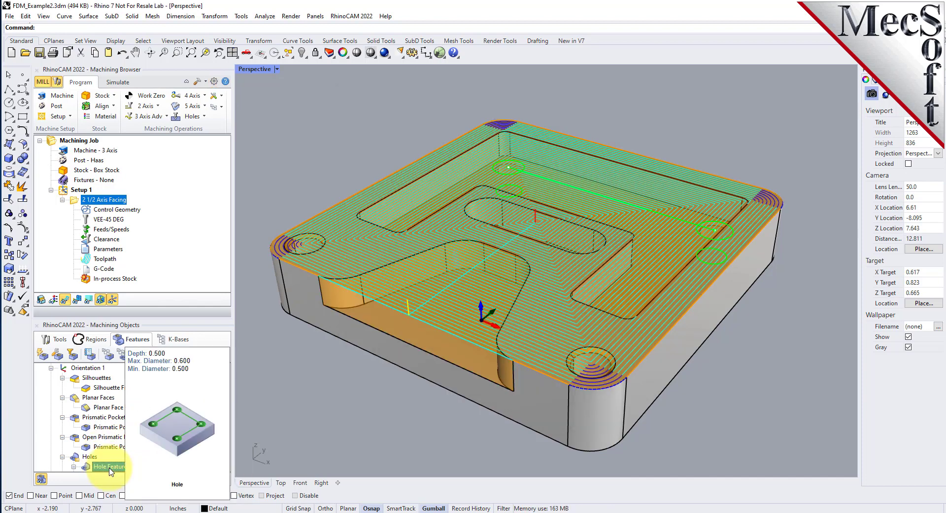
{"action": "left_click", "coordinate": [116, 467]}
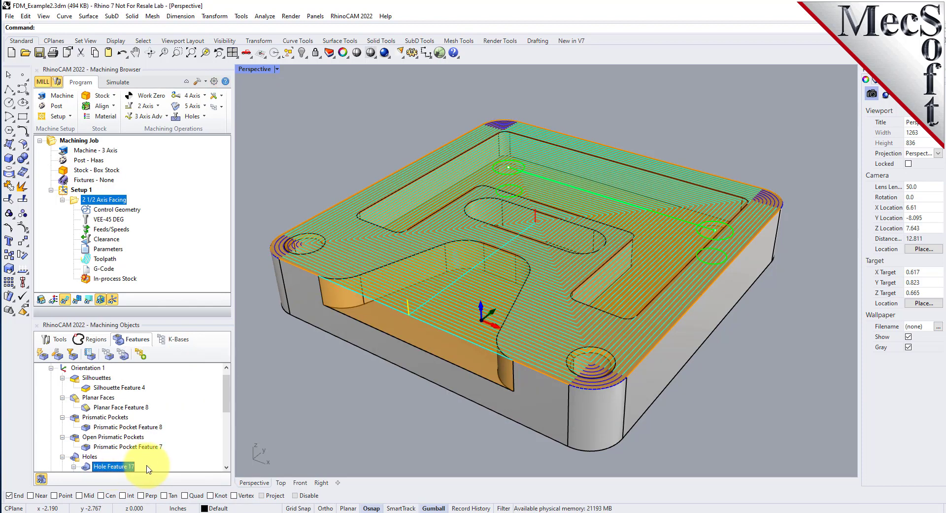
{"action": "mouse_move", "coordinate": [123, 468]}
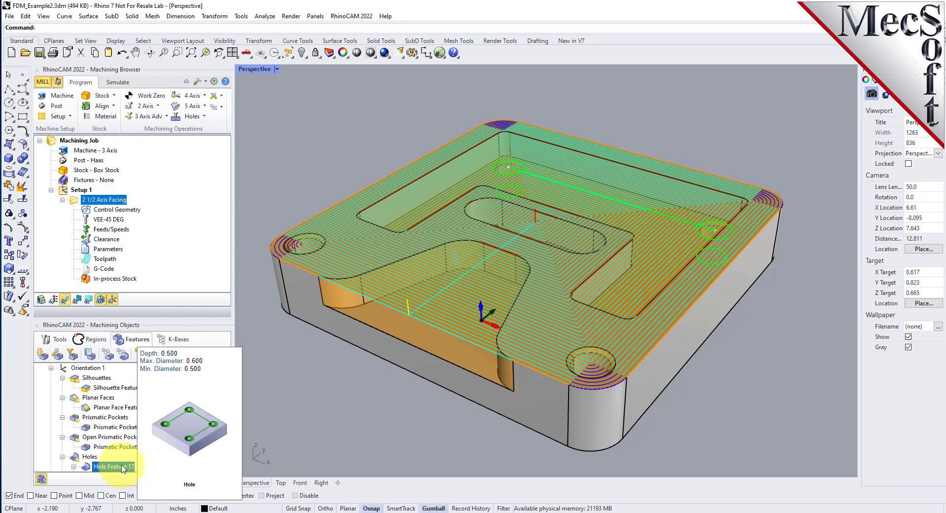